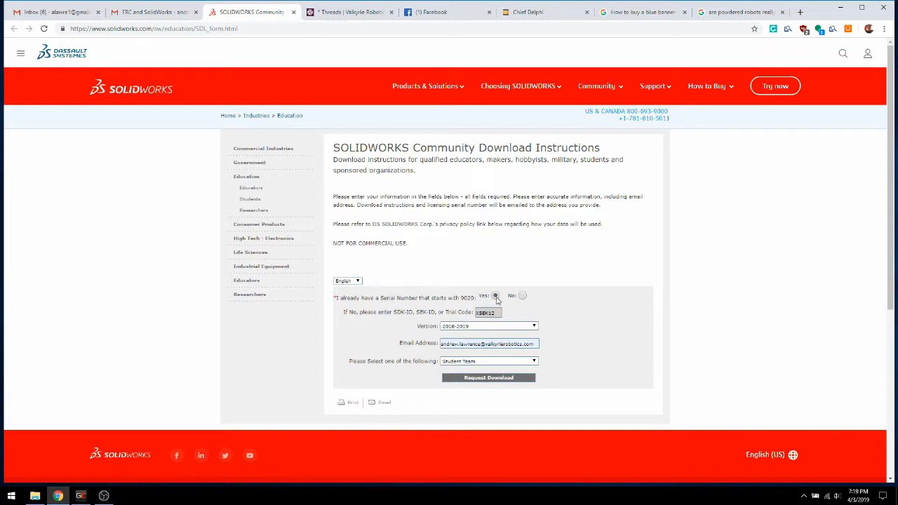
# Set the version to 2018-2019 in the Community Download form and request the download
pyautogui.doubleClick(489, 313)
pyautogui.click(467, 327)
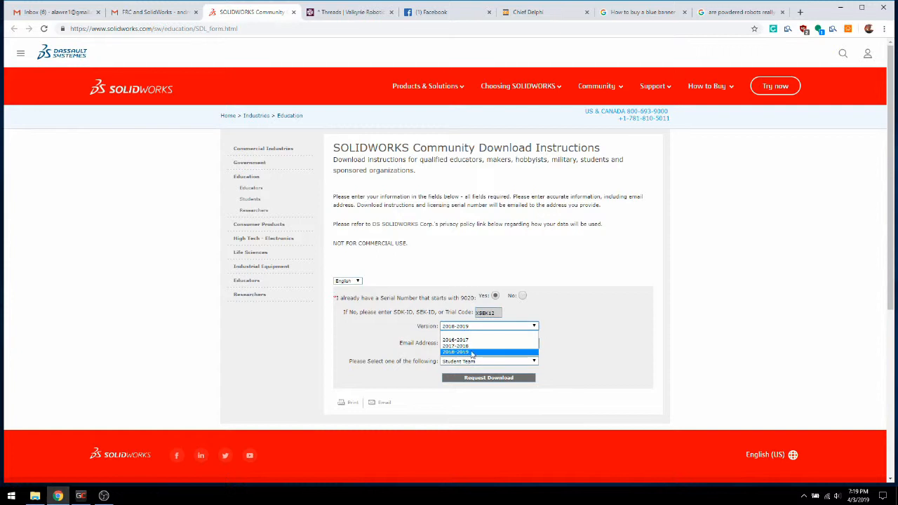
pyautogui.click(471, 353)
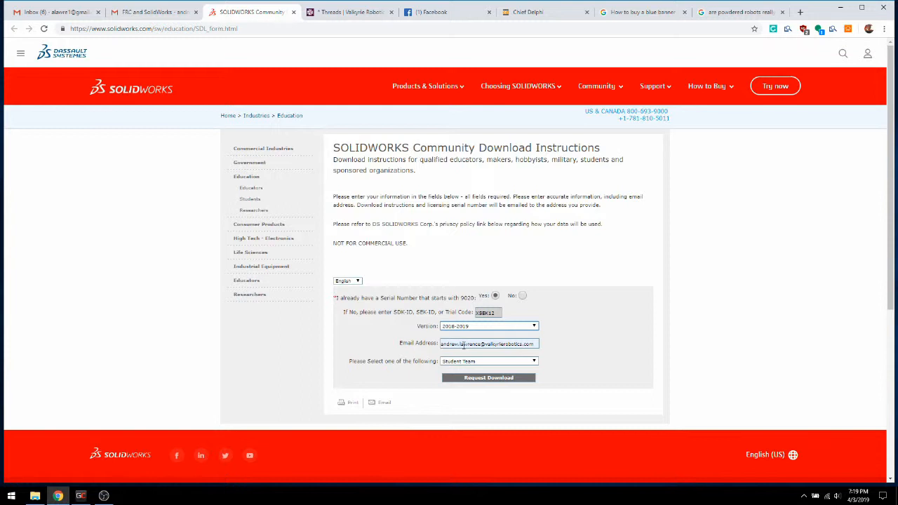
pyautogui.click(463, 344)
pyautogui.click(472, 383)
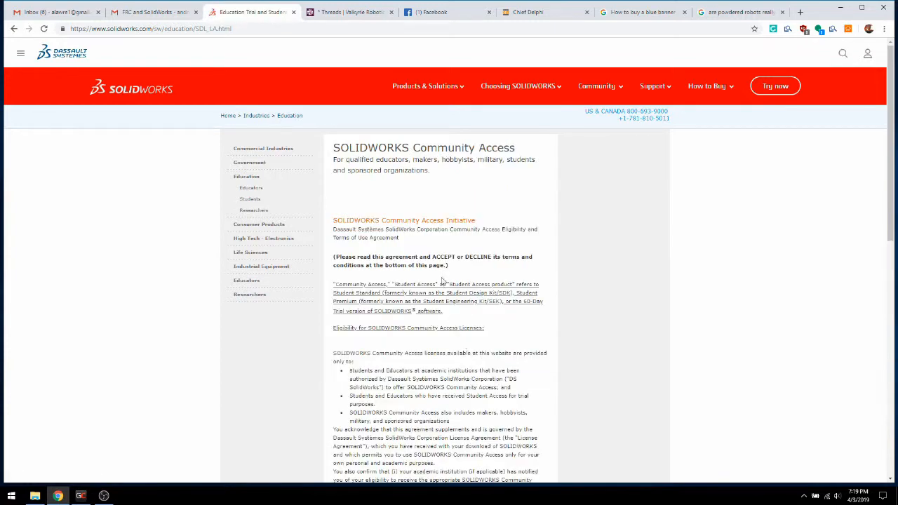
# Accept the SOLIDWORKS Community Access agreement and download the SOLIDWORKS Installation Manager for 64-bit Windows
pyautogui.scroll(-5, 433, 219)
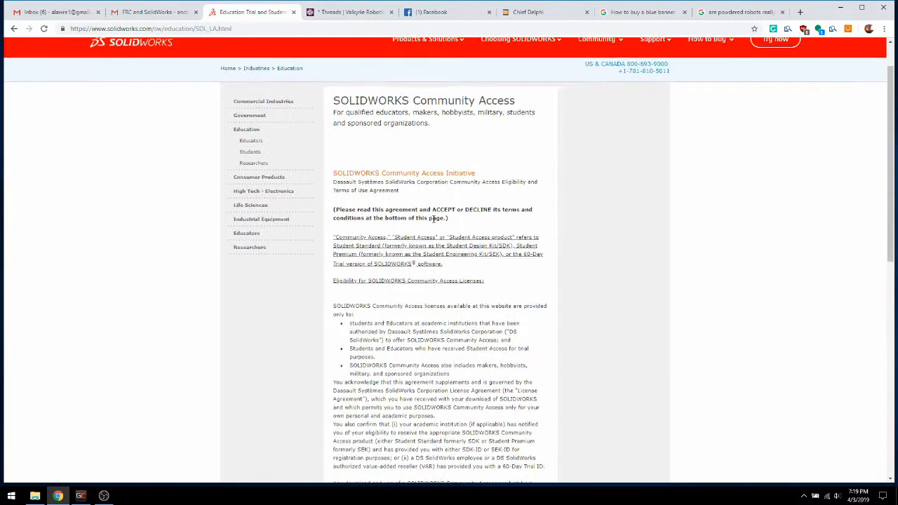
pyautogui.click(394, 273)
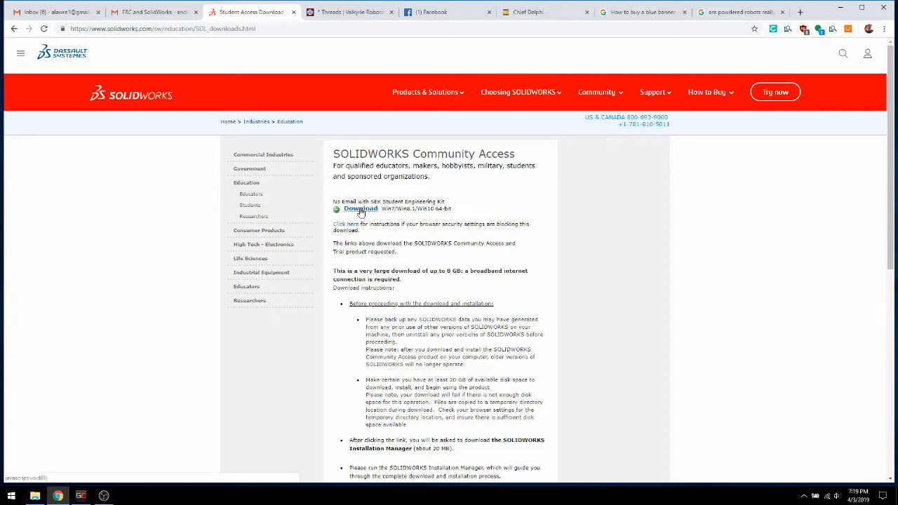
pyautogui.scroll(-3, 362, 266)
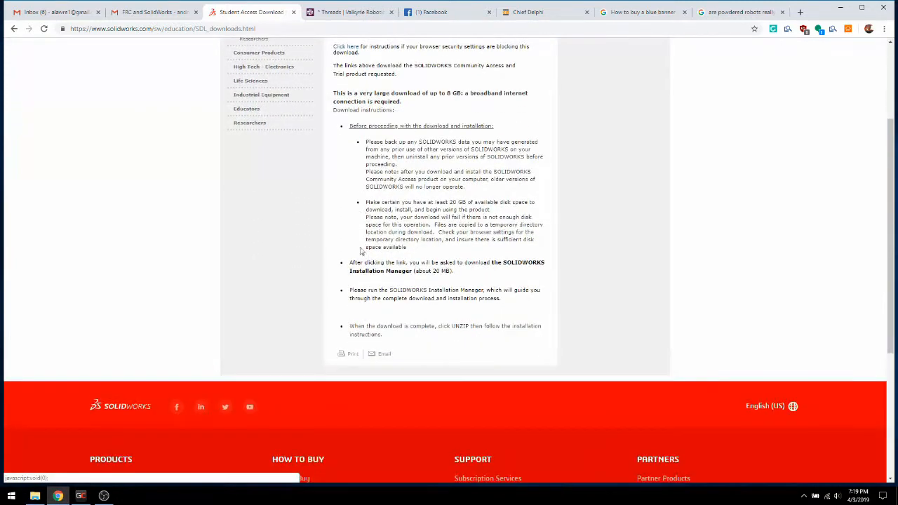
pyautogui.scroll(3, 362, 280)
pyautogui.click(359, 209)
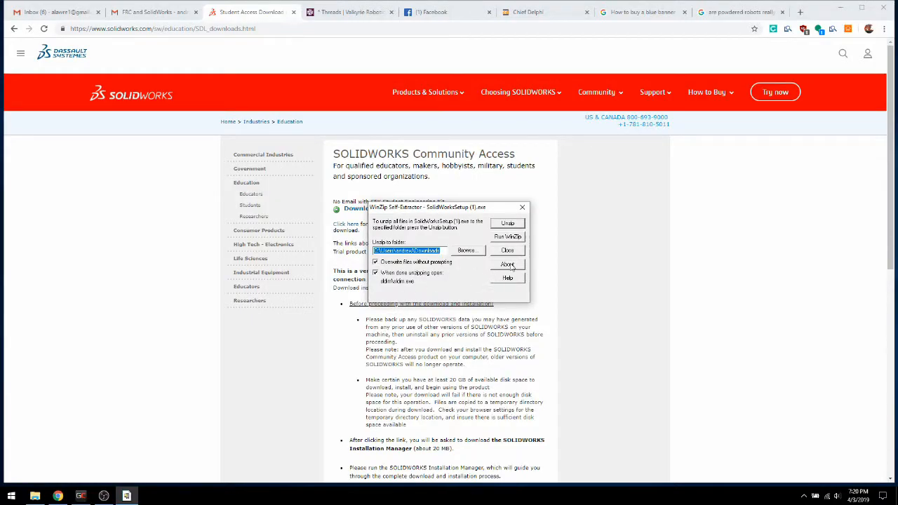
# Unzip the setup files into the Downloads folder and start an individual installation on this computer without rebooting
pyautogui.click(511, 225)
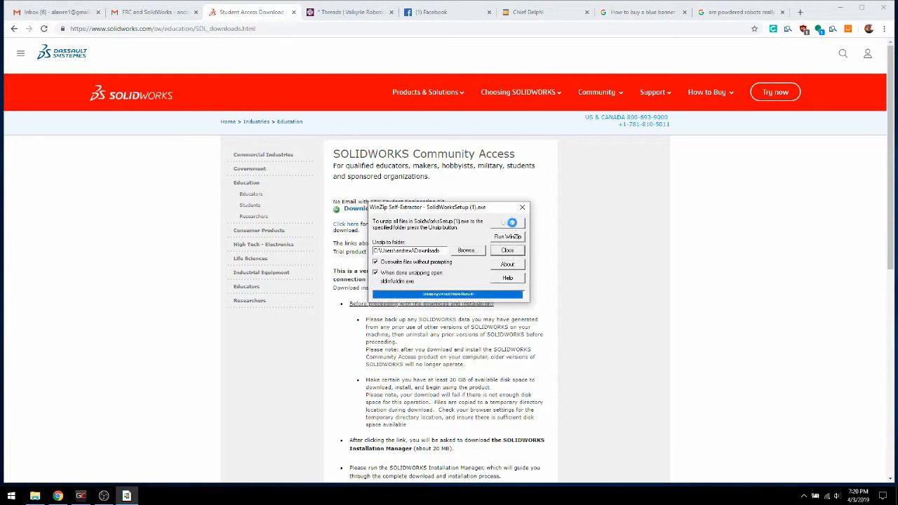
pyautogui.click(469, 277)
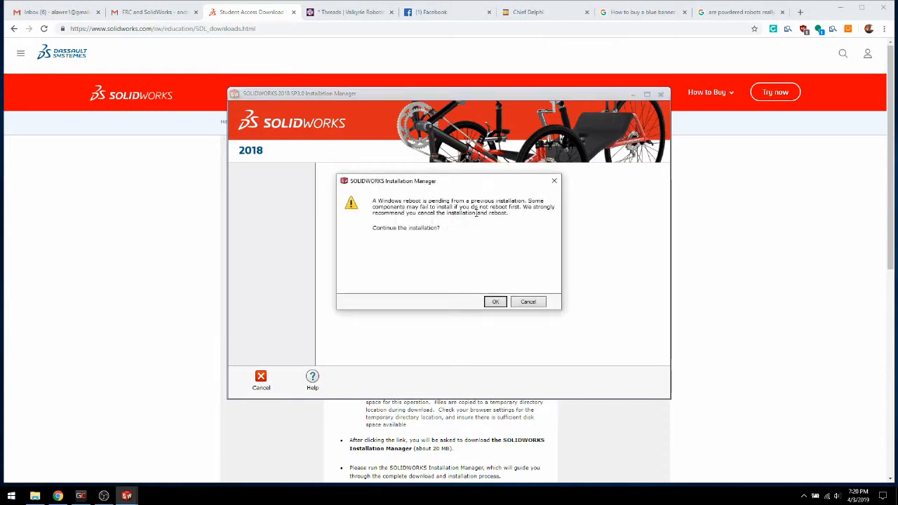
pyautogui.click(495, 302)
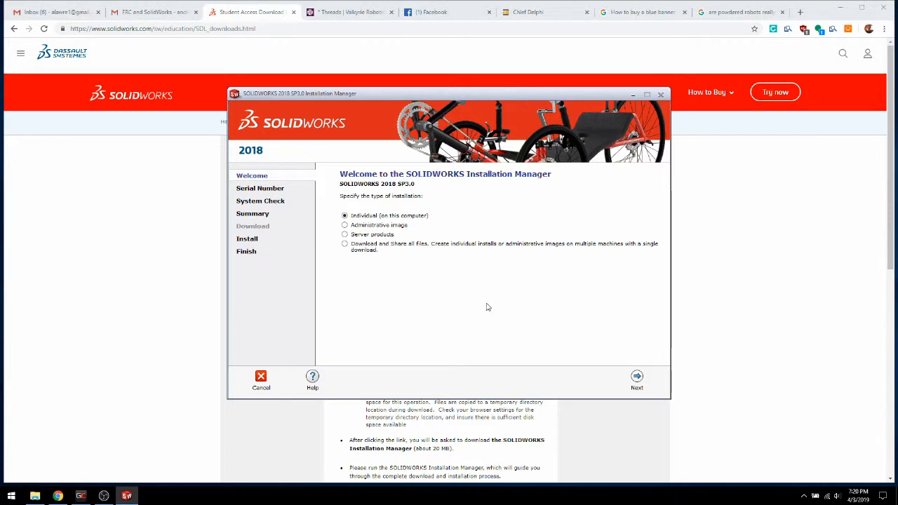
pyautogui.click(637, 380)
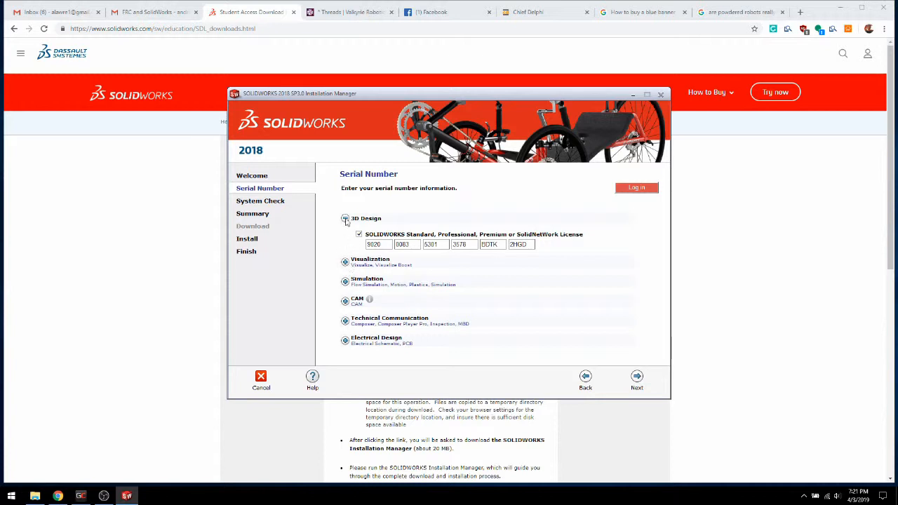
# Examine the optional products offered under Visualization, Simulation, CAM, Technical Communication and Electrical Design on the serial number page
pyautogui.click(346, 270)
pyautogui.click(344, 261)
pyautogui.click(345, 282)
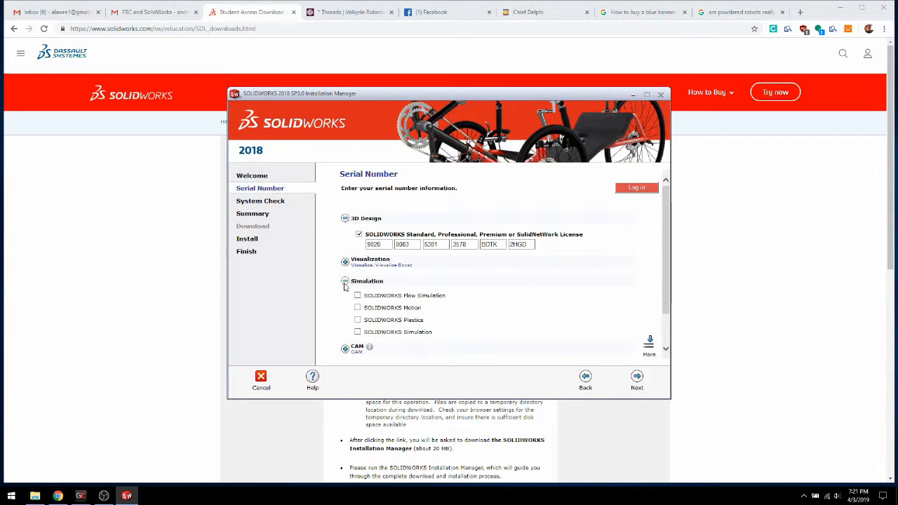
pyautogui.click(345, 282)
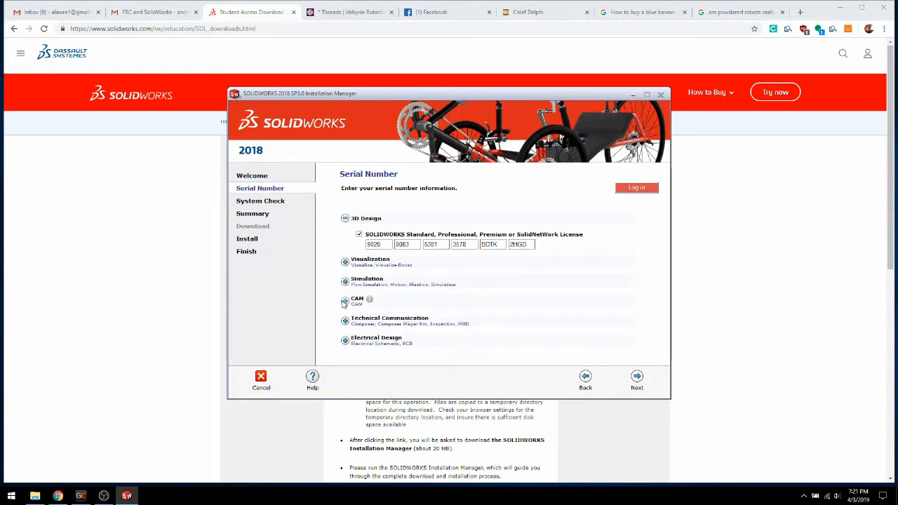
pyautogui.click(344, 300)
pyautogui.click(344, 301)
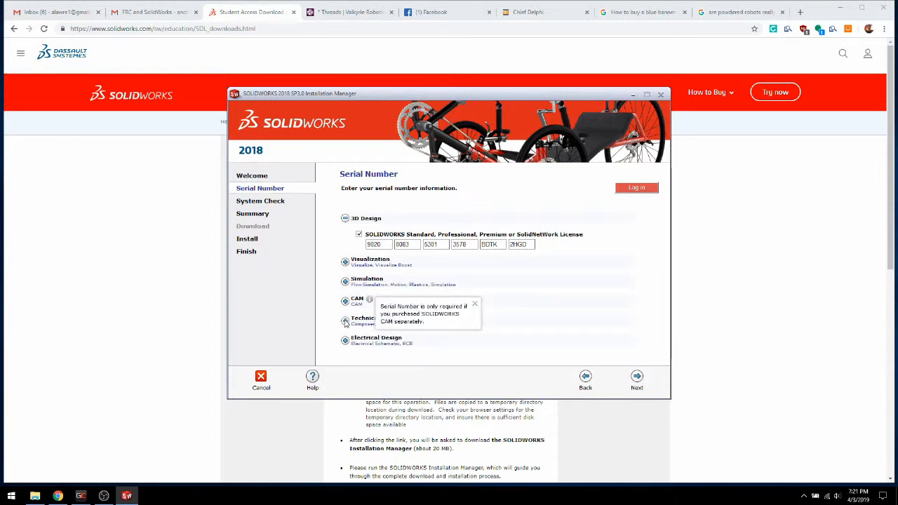
pyautogui.click(344, 321)
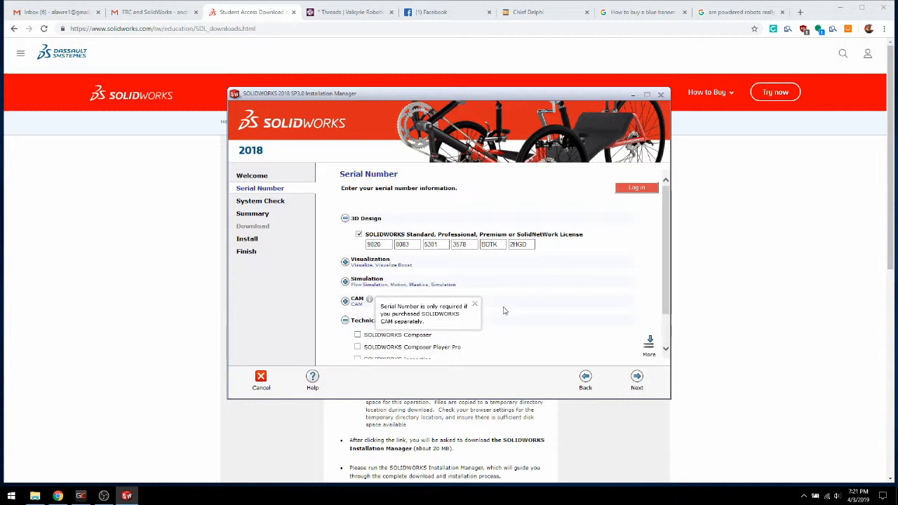
pyautogui.scroll(-1, 474, 307)
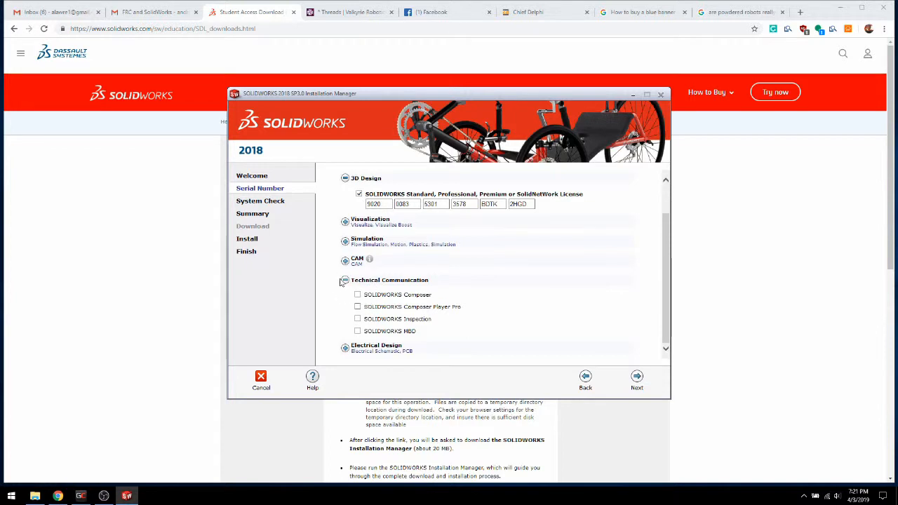
pyautogui.click(345, 280)
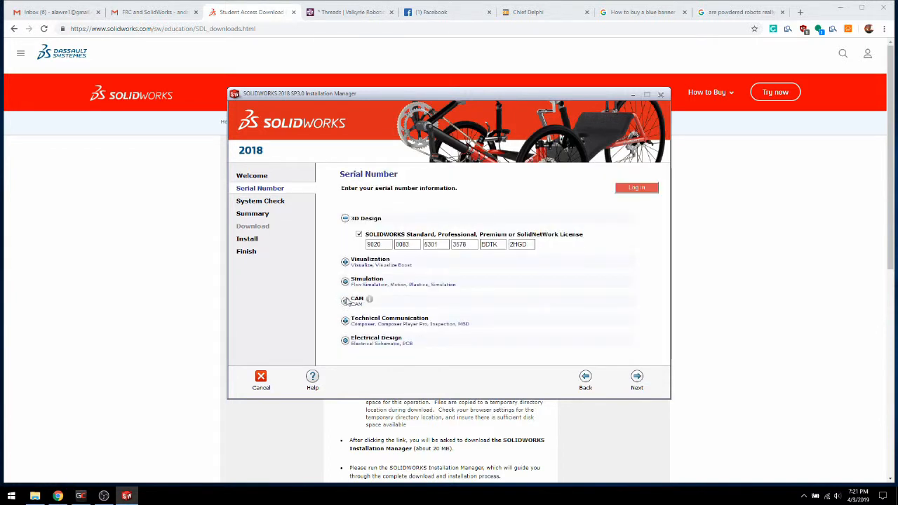
pyautogui.click(345, 340)
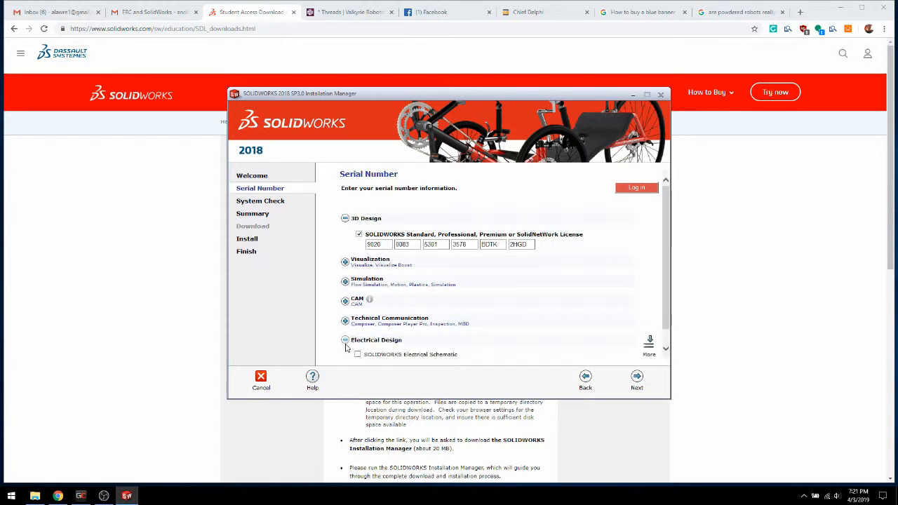
pyautogui.click(344, 324)
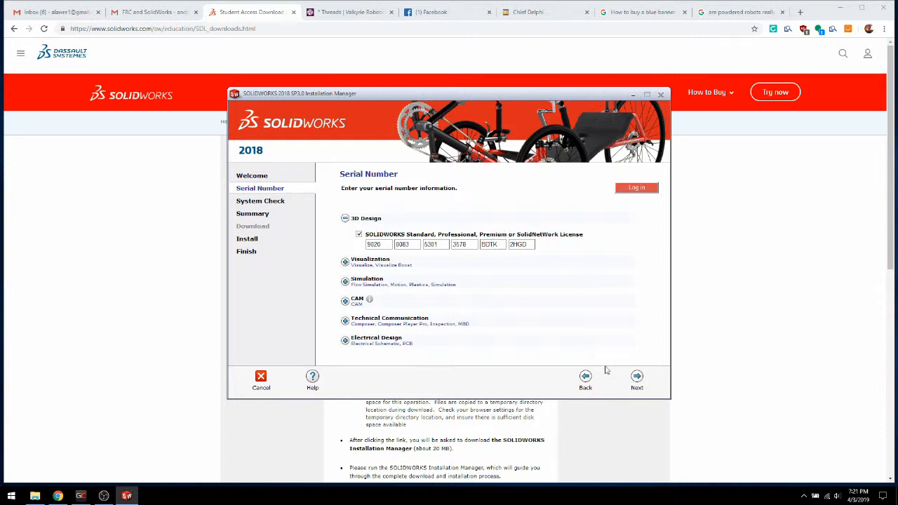
# Continue from the serial number page to the installation summary and review the products listed for installation
pyautogui.click(638, 380)
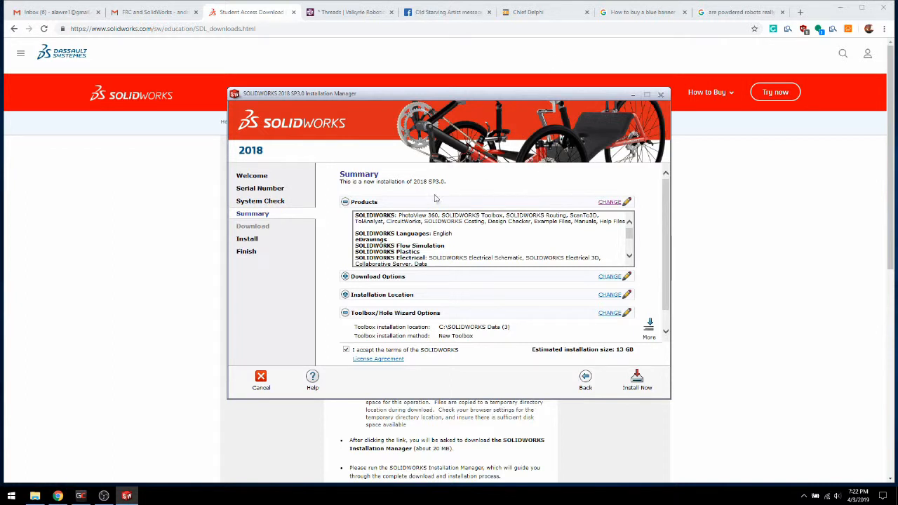
pyautogui.scroll(-5, 458, 228)
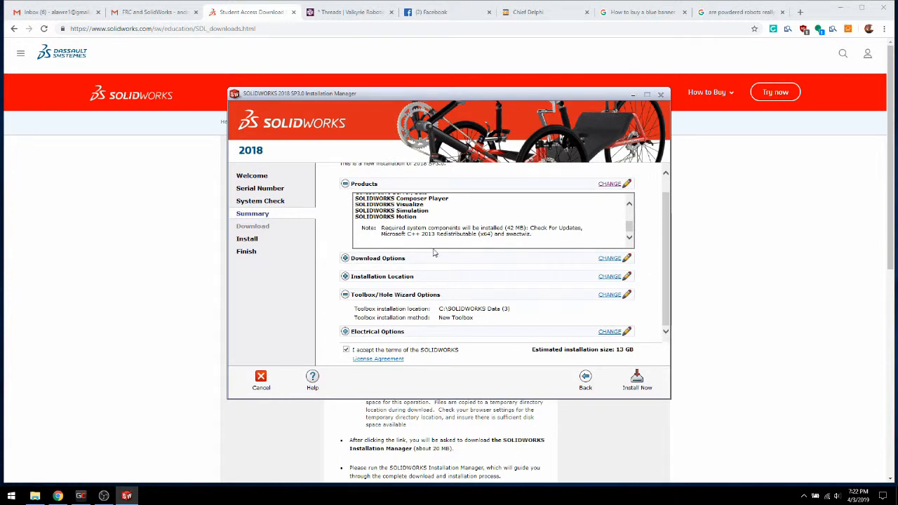
pyautogui.scroll(3, 435, 235)
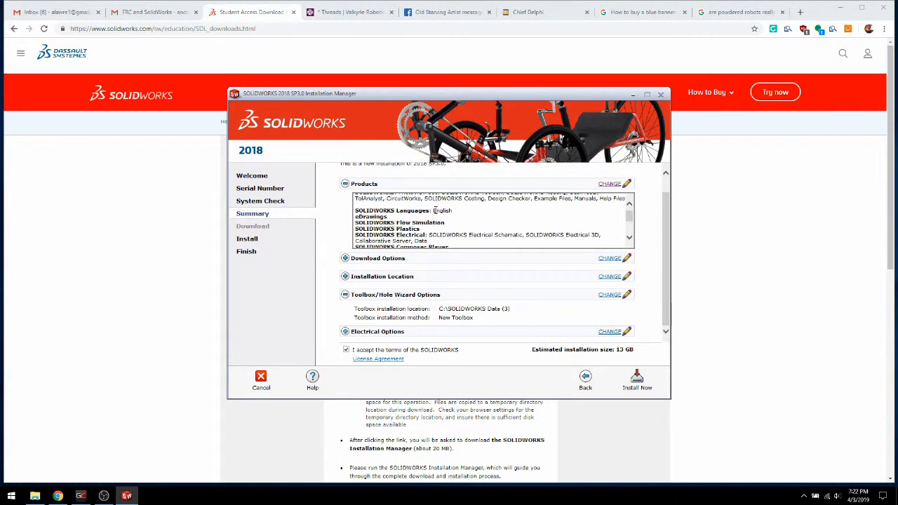
# Open the product selection and exclude SOLIDWORKS Flow Simulation, leaving Simulation Worker Agent out of the installation
pyautogui.click(609, 185)
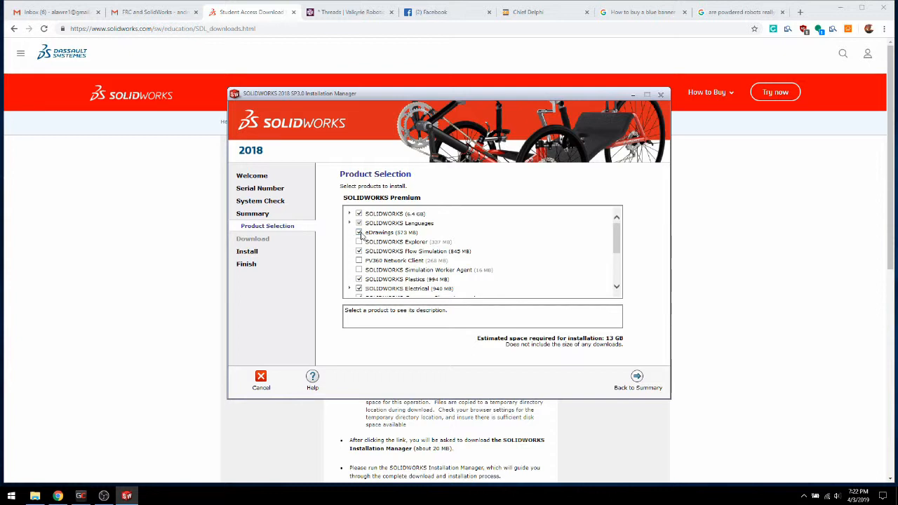
pyautogui.click(358, 251)
pyautogui.click(359, 251)
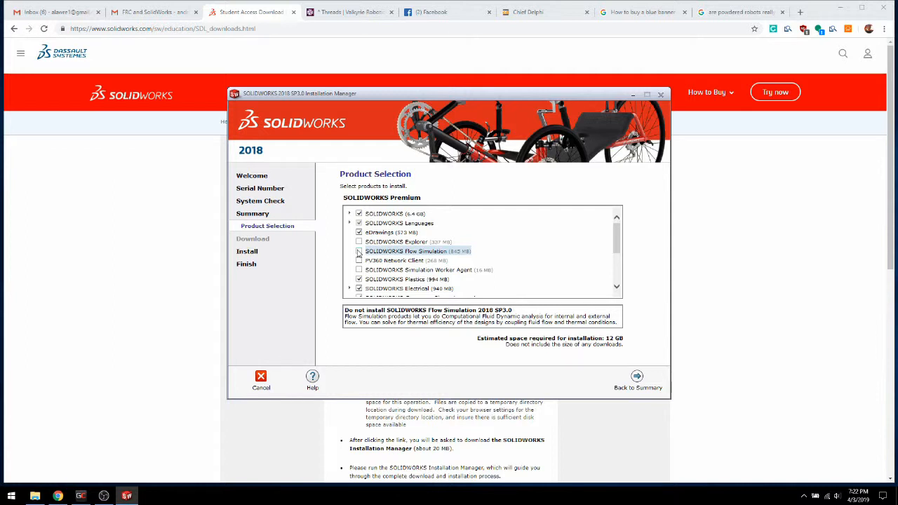
pyautogui.scroll(-1, 359, 254)
pyautogui.click(358, 256)
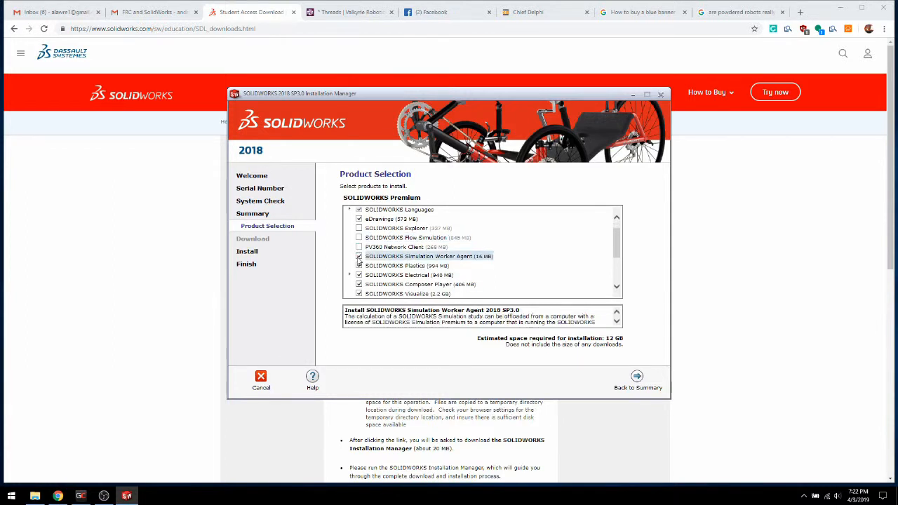
pyautogui.click(358, 257)
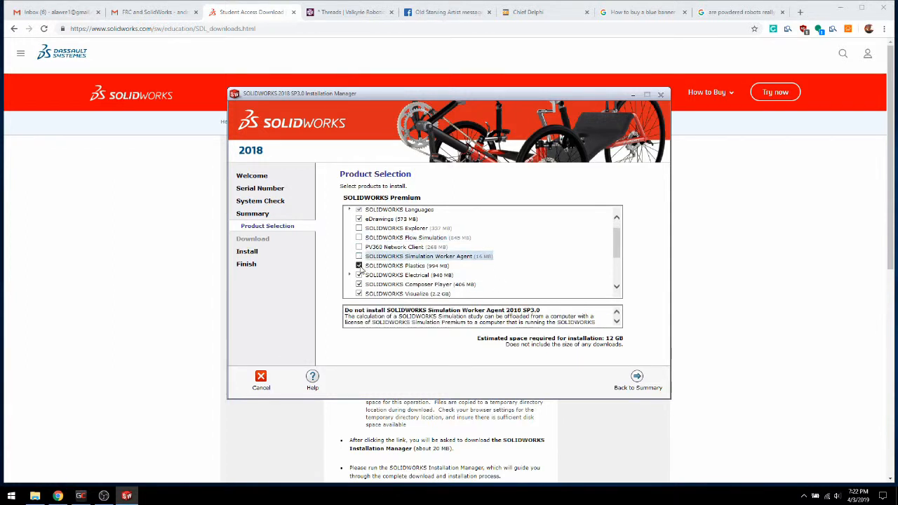
# Exclude SOLIDWORKS Plastics, Electrical, Composer Player and Visualize from the products to install
pyautogui.click(358, 266)
pyautogui.click(359, 275)
pyautogui.click(359, 284)
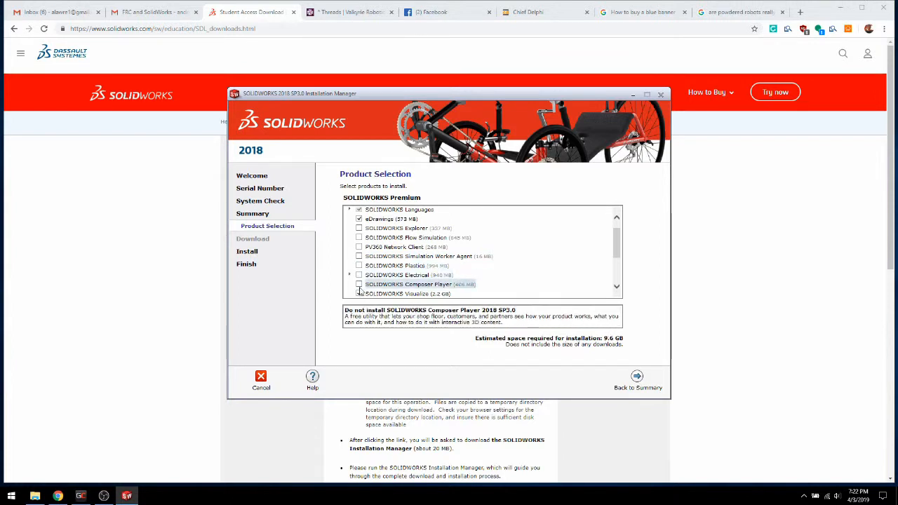
pyautogui.click(359, 294)
# Exclude SOLIDWORKS Simulation and SOLIDWORKS Motion from the installation and return to the summary
pyautogui.scroll(-3, 360, 287)
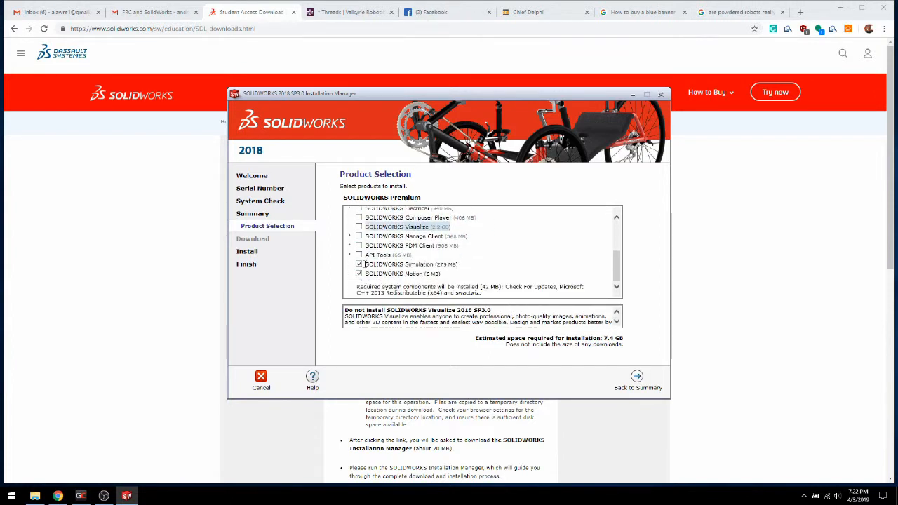
pyautogui.click(358, 263)
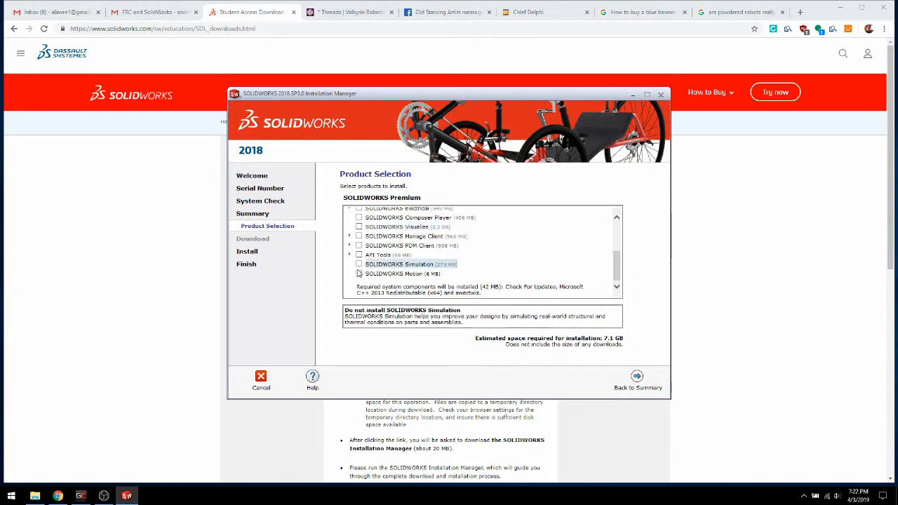
pyautogui.click(358, 274)
pyautogui.scroll(3, 392, 256)
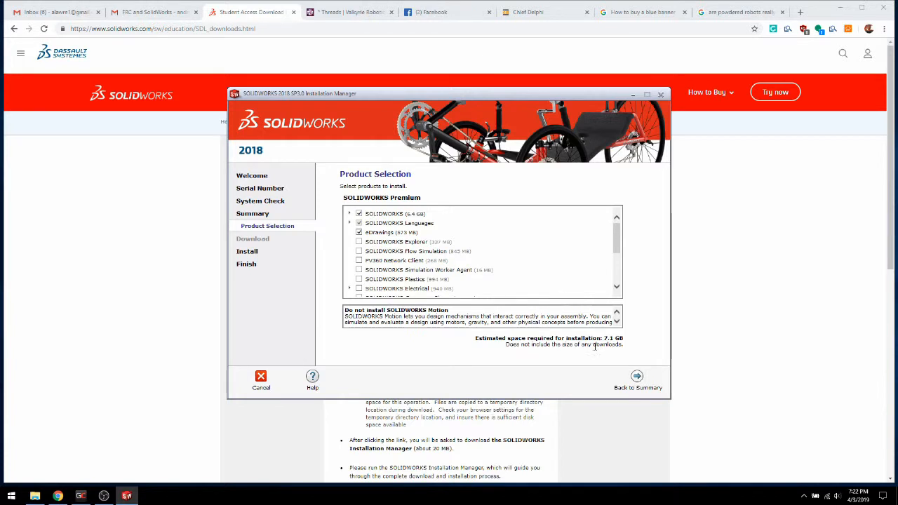
pyautogui.click(620, 379)
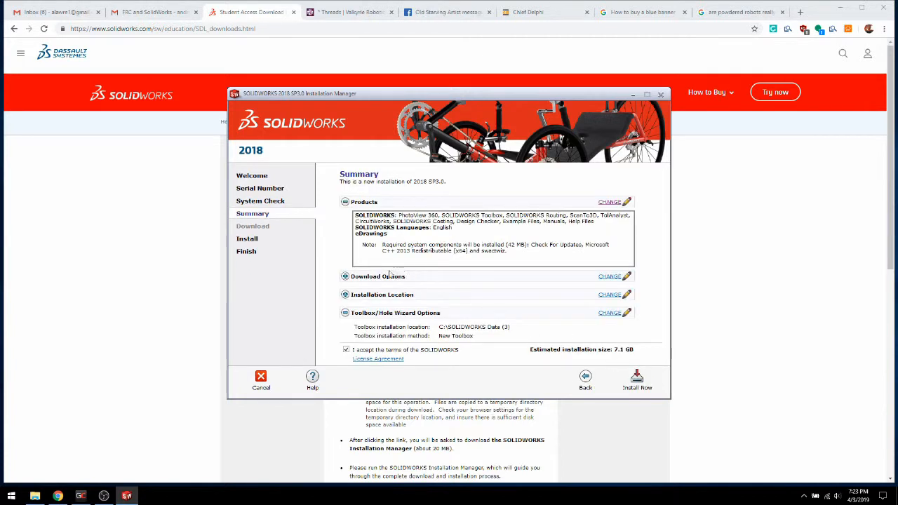
# Check that the download options use Install only with the existing SOLIDWORKS 2018 SP03 files, and return to the summary
pyautogui.click(618, 276)
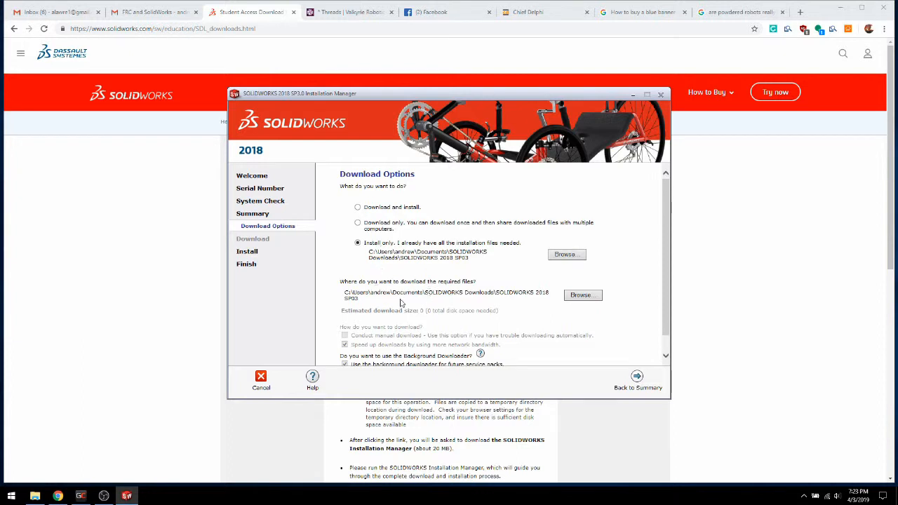
pyautogui.scroll(-1, 400, 303)
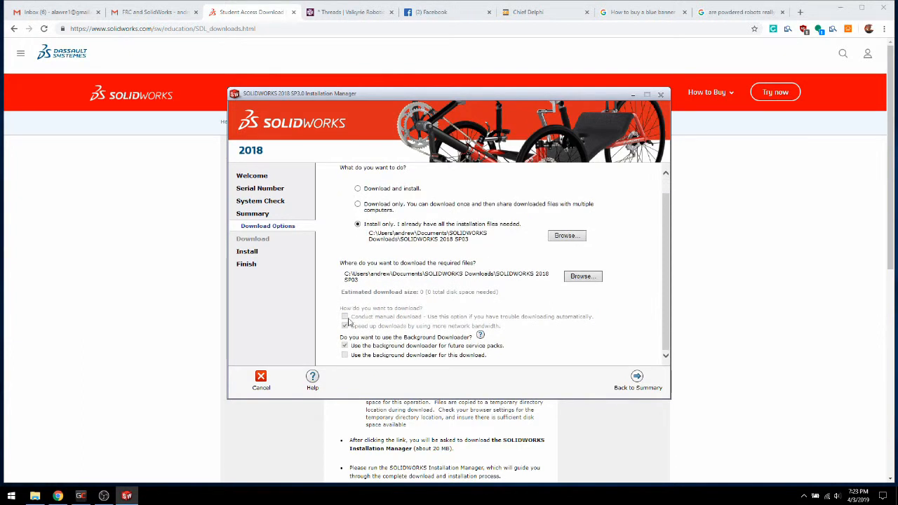
pyautogui.click(637, 379)
# Check the installation location, return to the summary and start the SOLIDWORKS 2018 installation
pyautogui.scroll(-1, 497, 321)
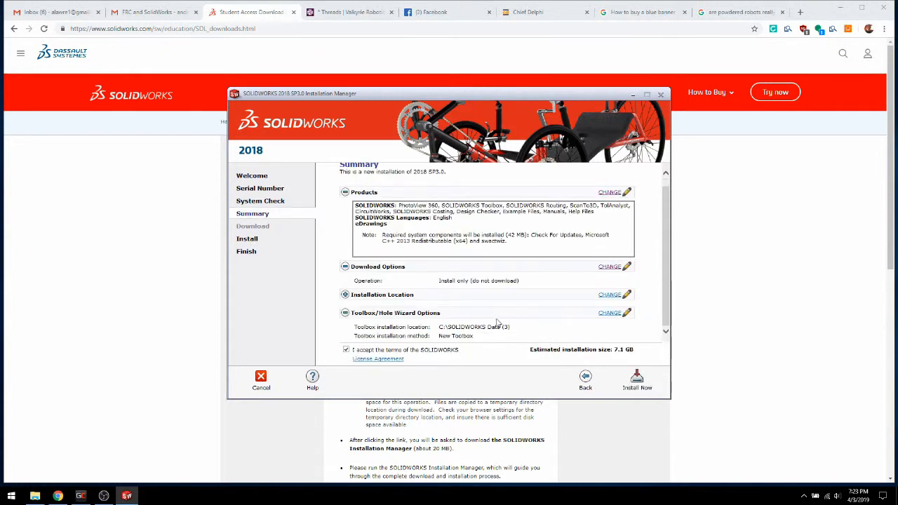
pyautogui.click(611, 295)
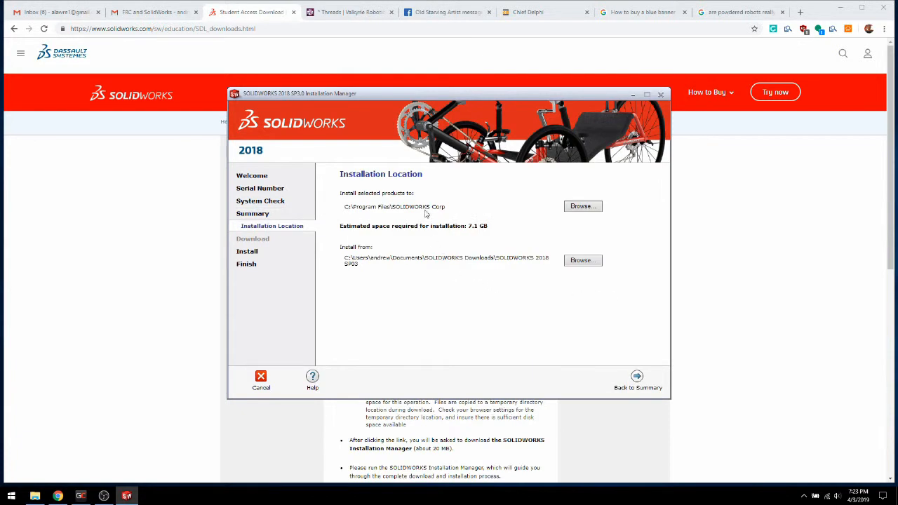
pyautogui.click(636, 384)
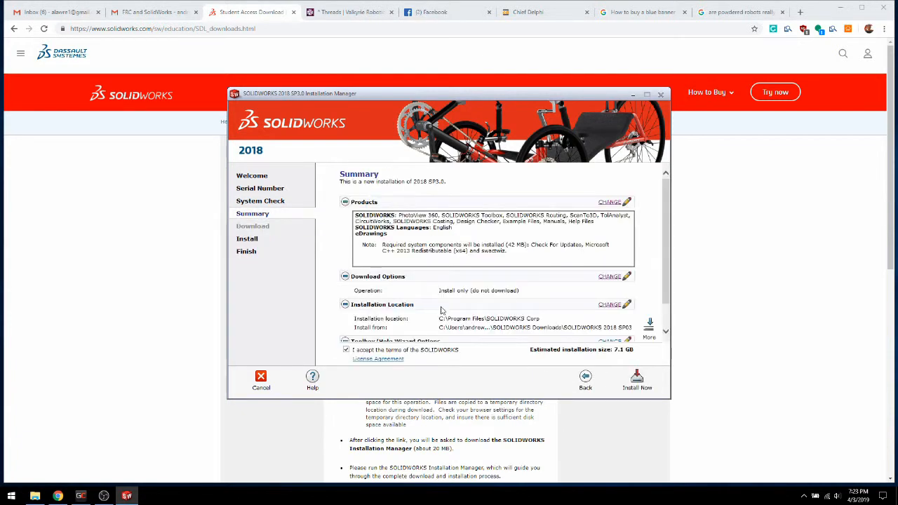
pyautogui.scroll(-1, 441, 310)
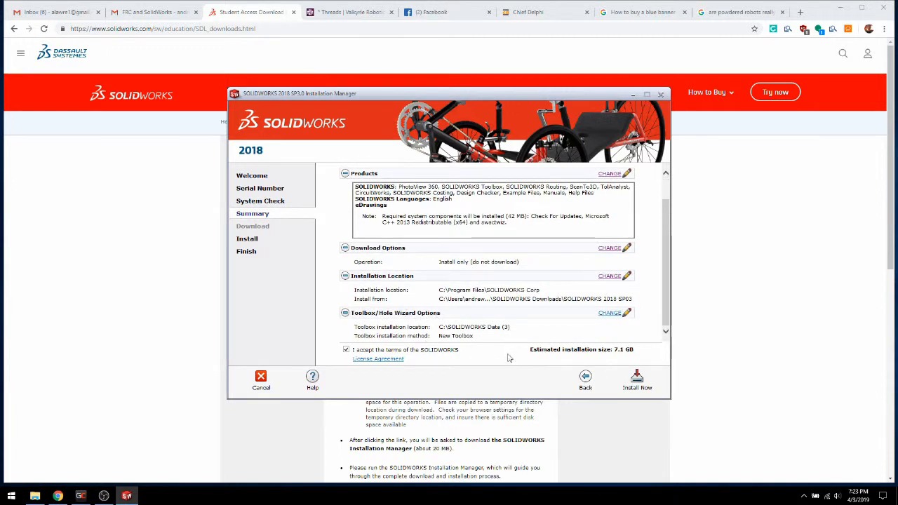
pyautogui.click(636, 380)
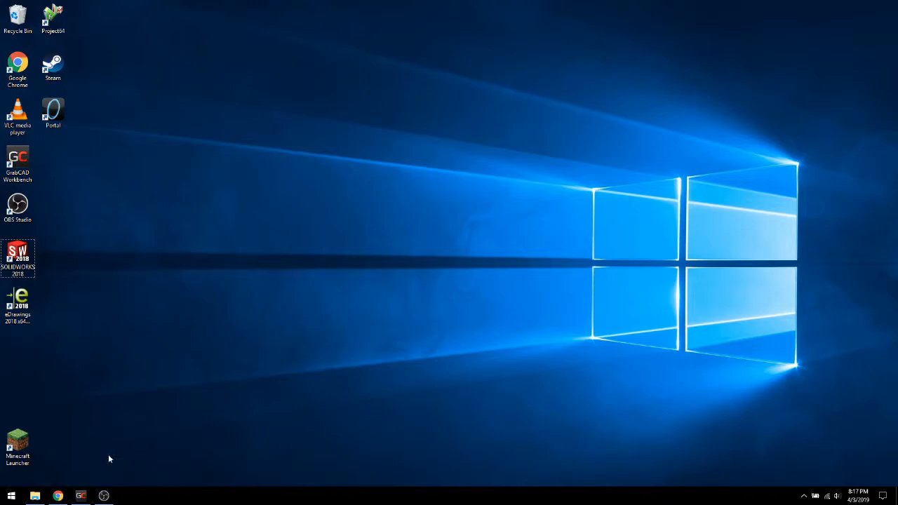
# Switch to Chrome, open the GrabCAD Workbench site and log out of the current account
pyautogui.click(60, 495)
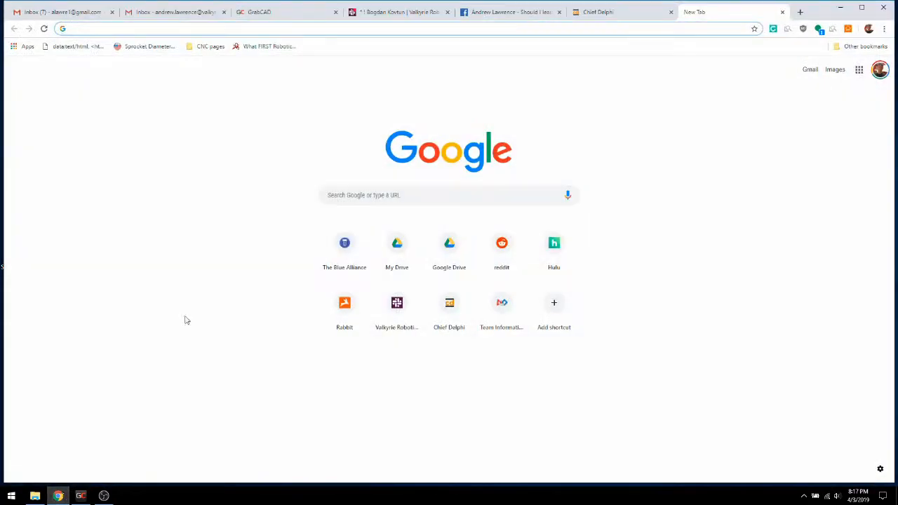
pyautogui.write('grab')
pyautogui.press('Return')
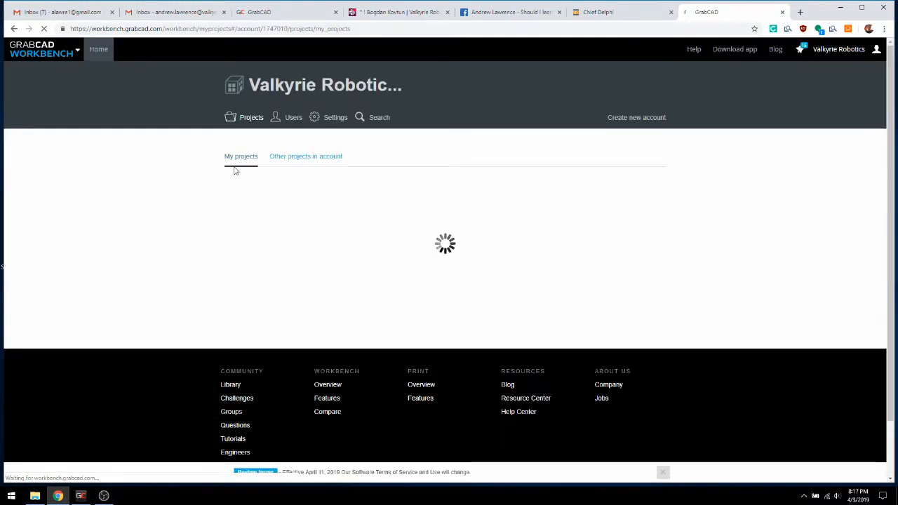
pyautogui.moveTo(815, 59)
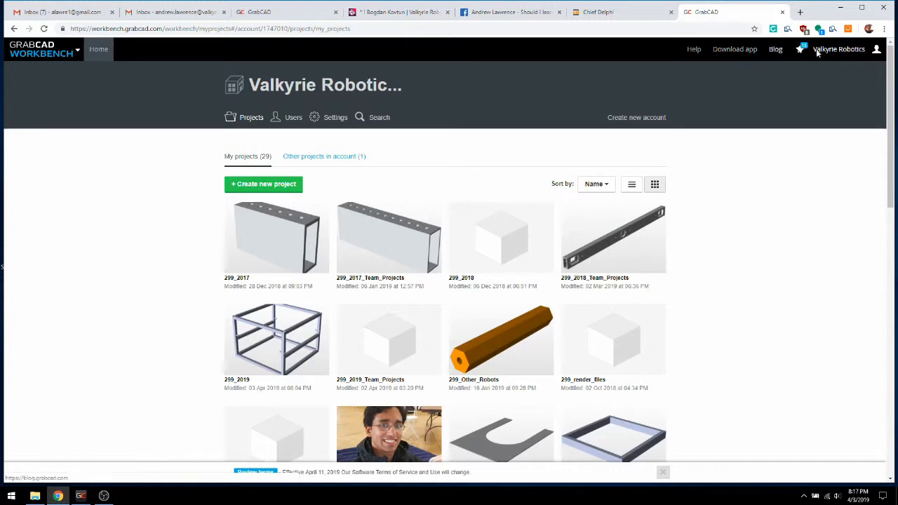
pyautogui.click(807, 137)
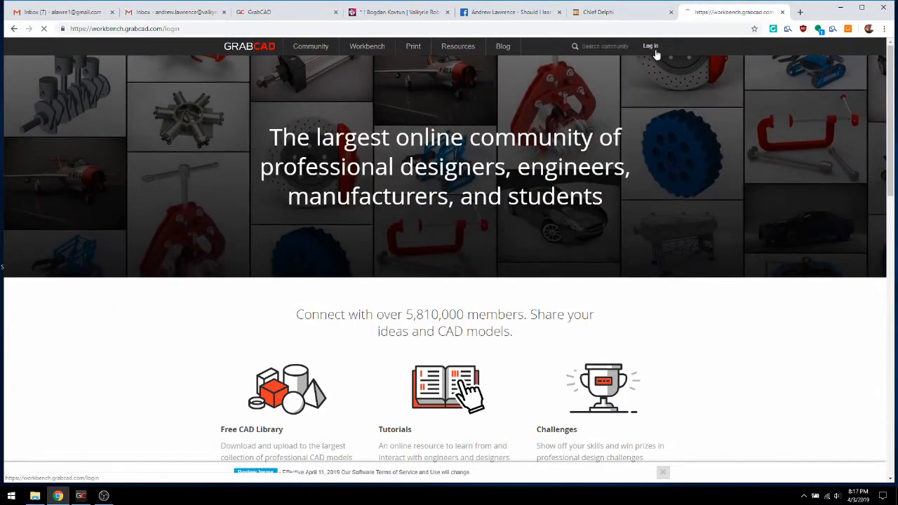
# Open the GrabCAD login page and log in by email with the saved account credentials
pyautogui.click(648, 45)
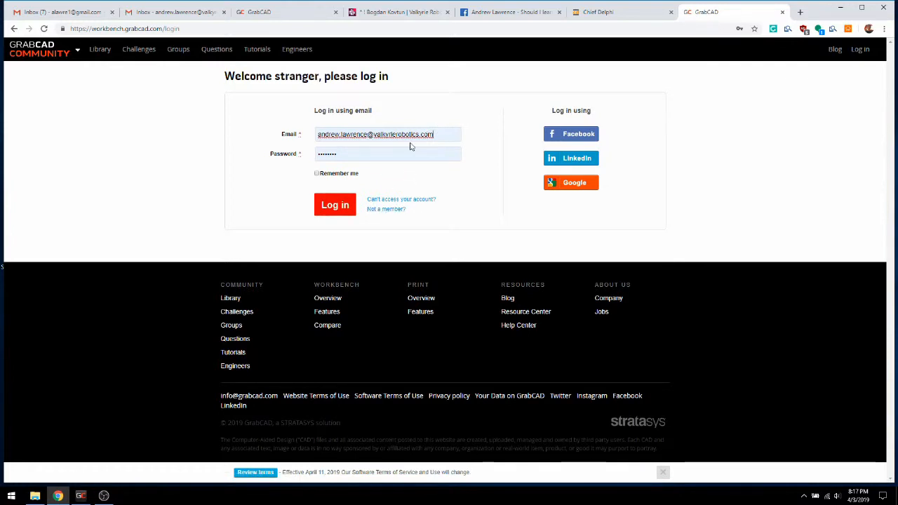
pyautogui.moveTo(434, 134); pyautogui.dragTo(346, 132)
pyautogui.click(413, 120)
pyautogui.click(340, 209)
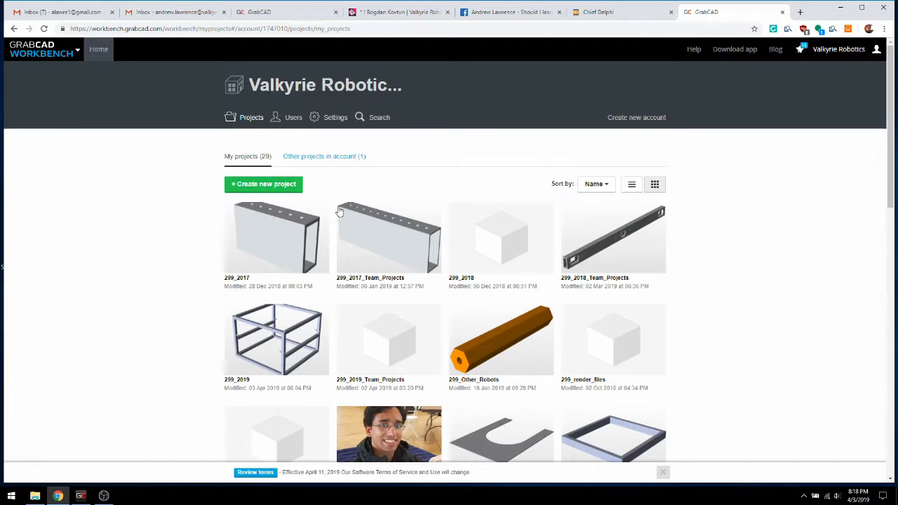
# Minimize the browser, switch to the GrabCAD Workbench desktop app and log out of it
pyautogui.moveTo(340, 211)
pyautogui.click(840, 7)
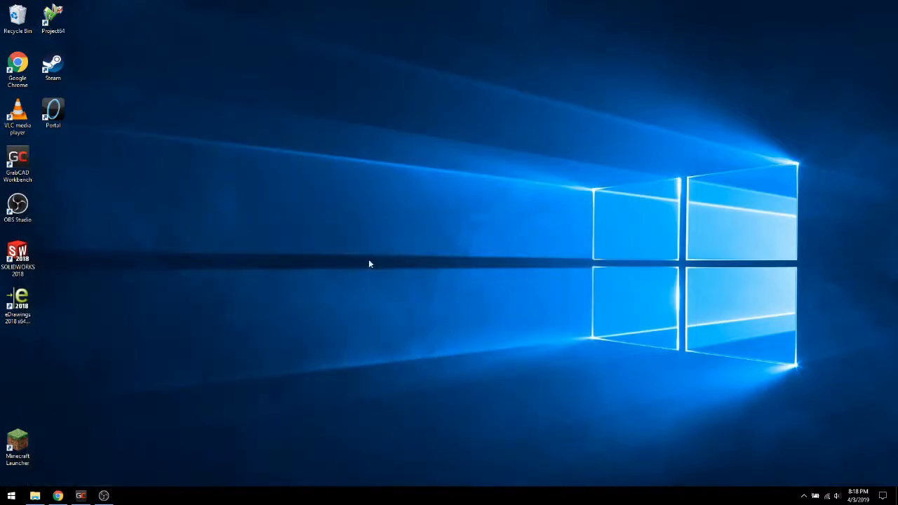
pyautogui.click(80, 495)
pyautogui.click(322, 113)
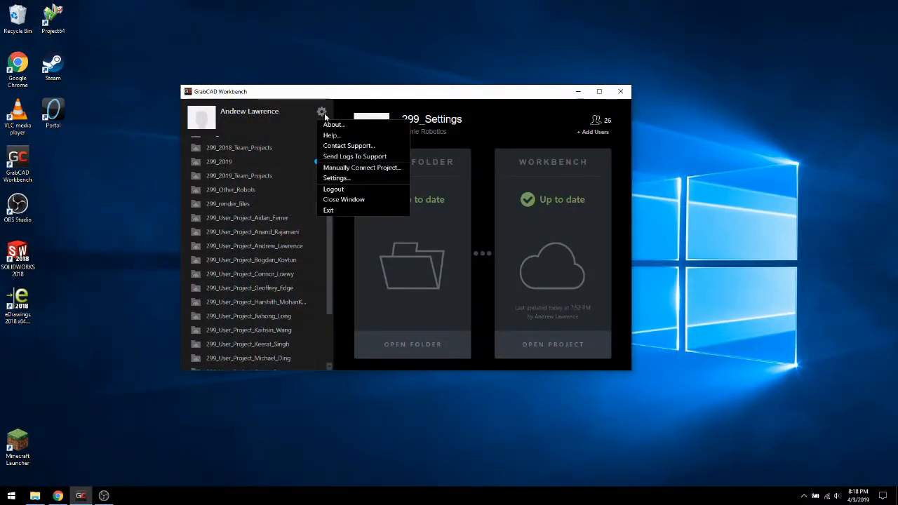
pyautogui.click(347, 190)
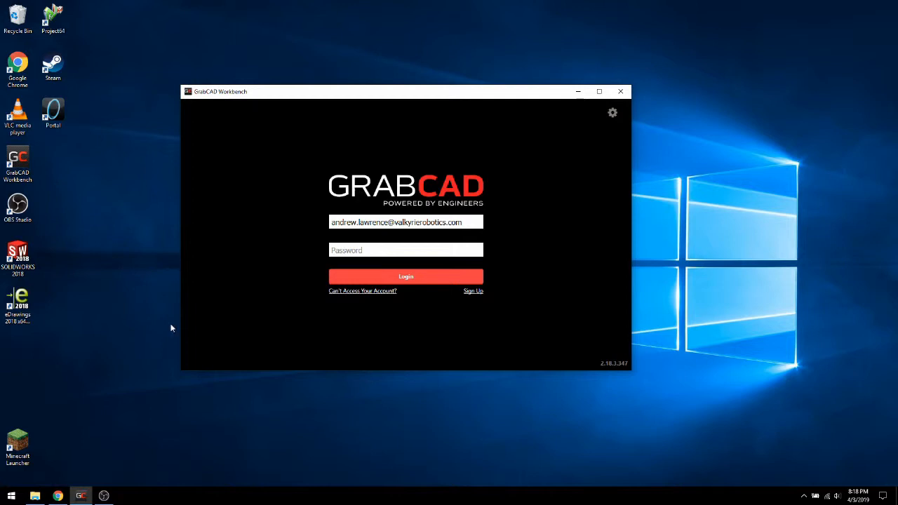
# Enter the account password and log in to the GrabCAD Workbench desktop app
pyautogui.click(347, 251)
pyautogui.write('********')
pyautogui.press('Return')
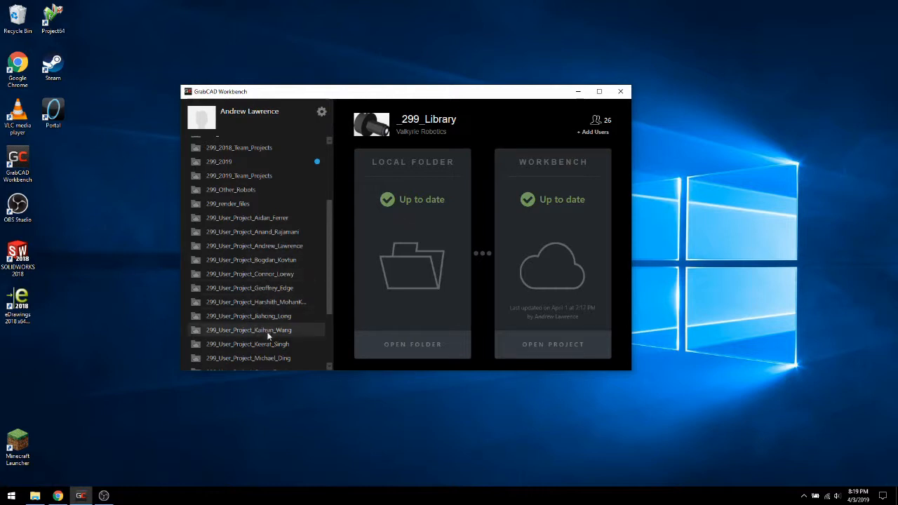
# Select the account owner's personal user project and look through the full list of synced projects
pyautogui.click(282, 247)
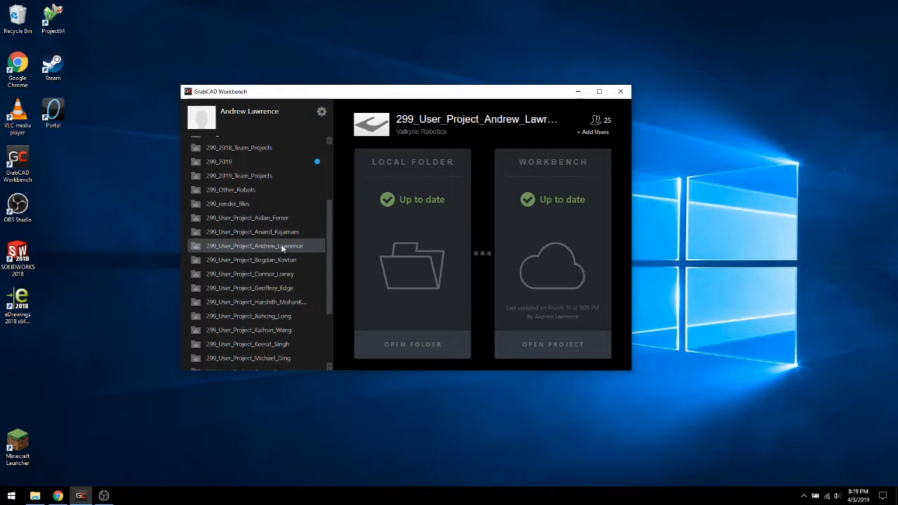
pyautogui.scroll(3, 282, 247)
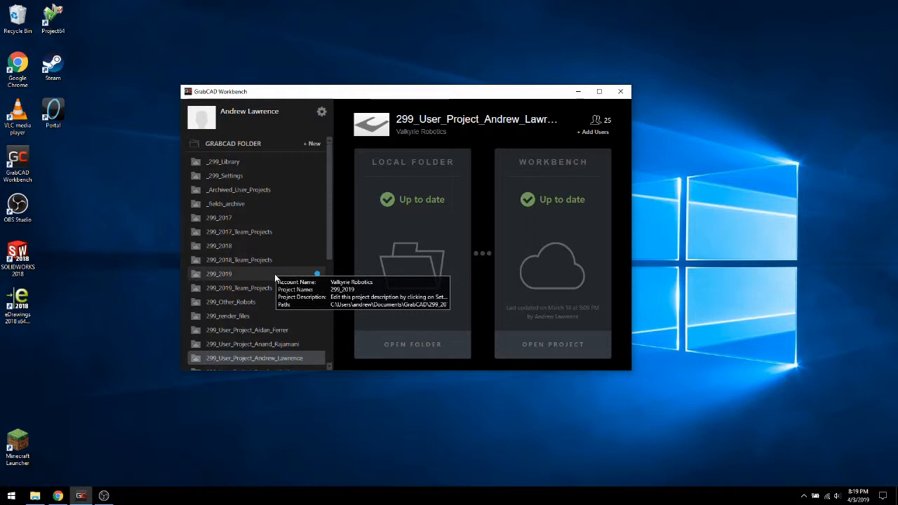
pyautogui.scroll(-3, 301, 206)
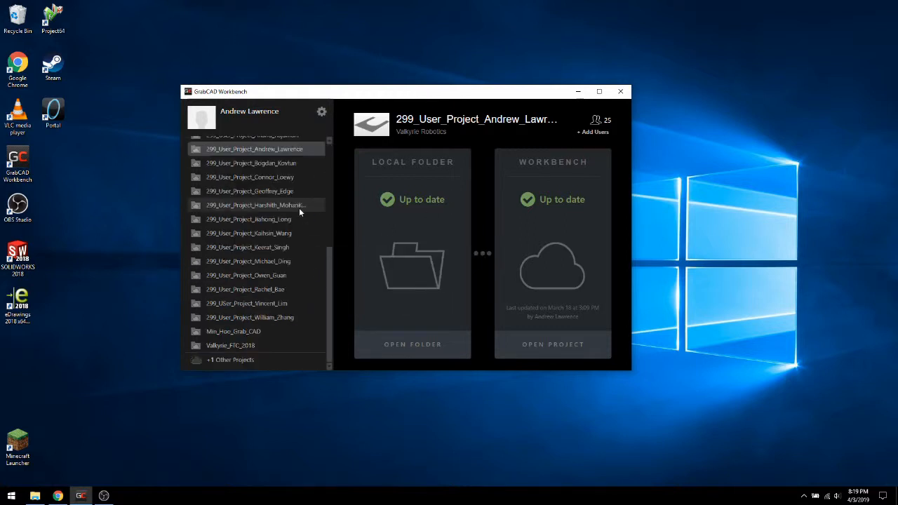
pyautogui.scroll(3, 300, 206)
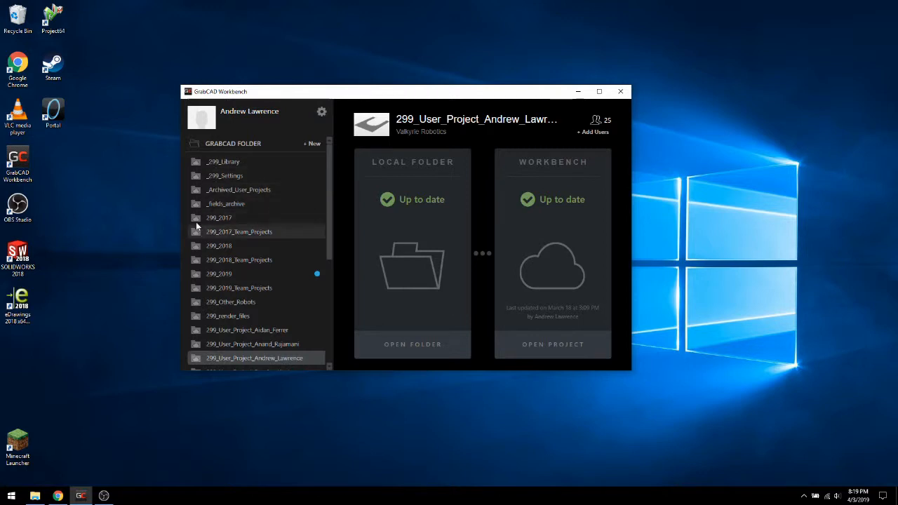
pyautogui.scroll(-5, 197, 231)
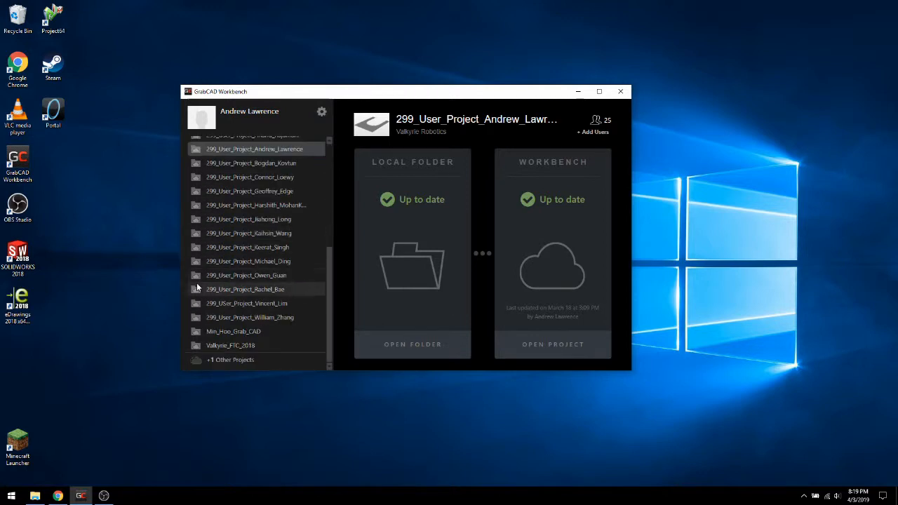
pyautogui.scroll(5, 197, 286)
pyautogui.scroll(-5, 197, 286)
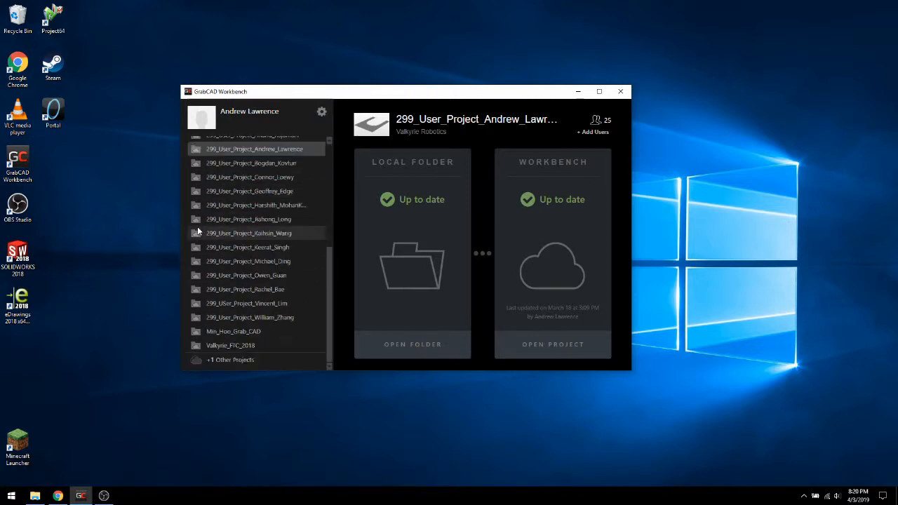
pyautogui.scroll(3, 198, 267)
pyautogui.scroll(-3, 199, 245)
pyautogui.scroll(5, 201, 267)
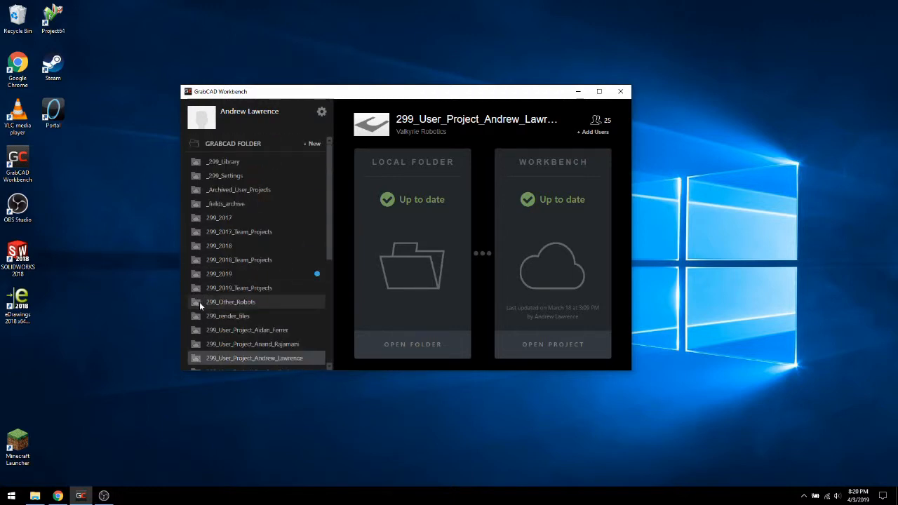
# Examine the _299_Library and _299_Settings projects and their sync status, and look over the remaining projects
pyautogui.click(231, 167)
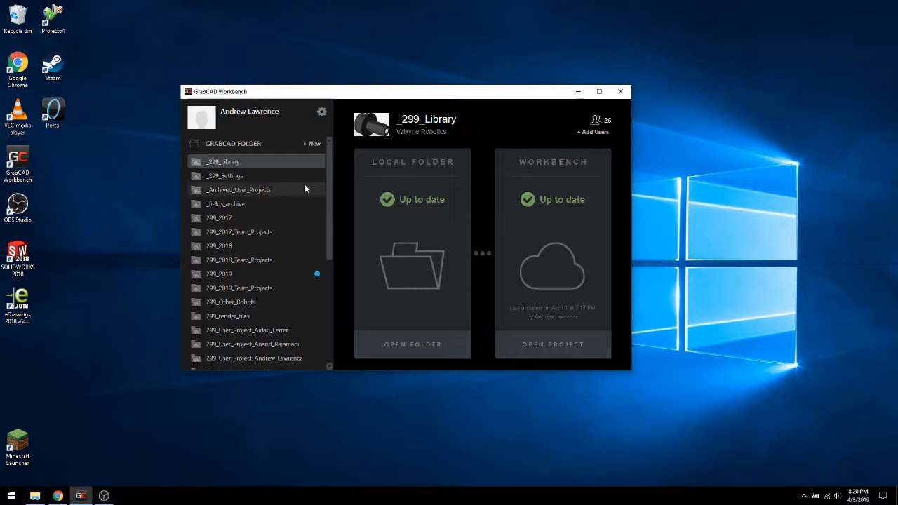
pyautogui.click(251, 174)
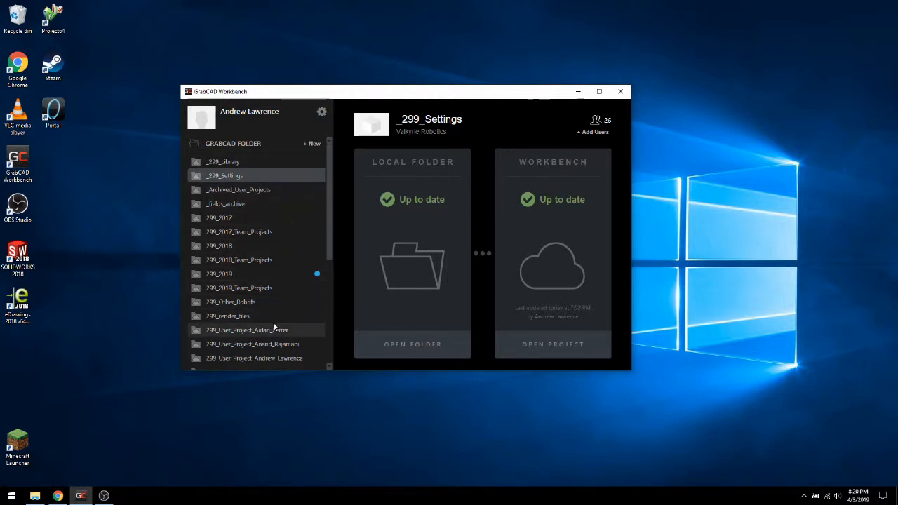
pyautogui.scroll(-3, 273, 325)
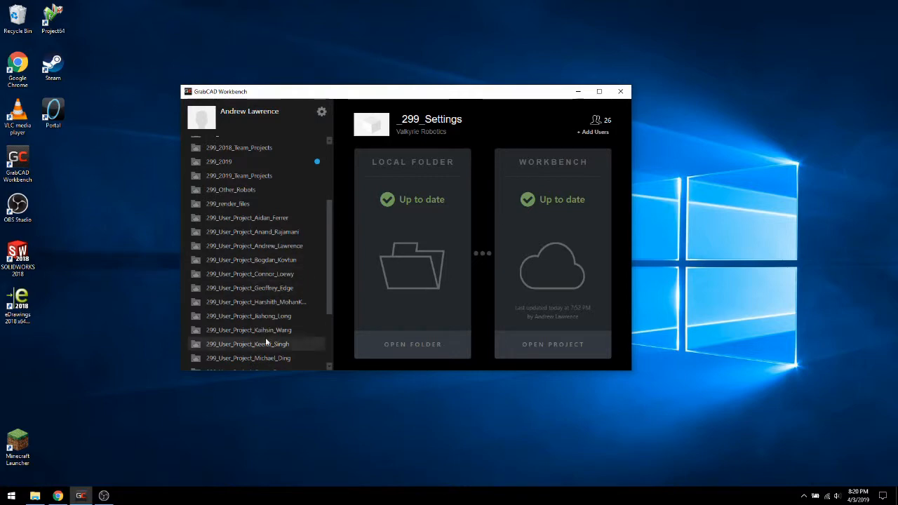
pyautogui.scroll(-2, 244, 284)
pyautogui.scroll(5, 226, 325)
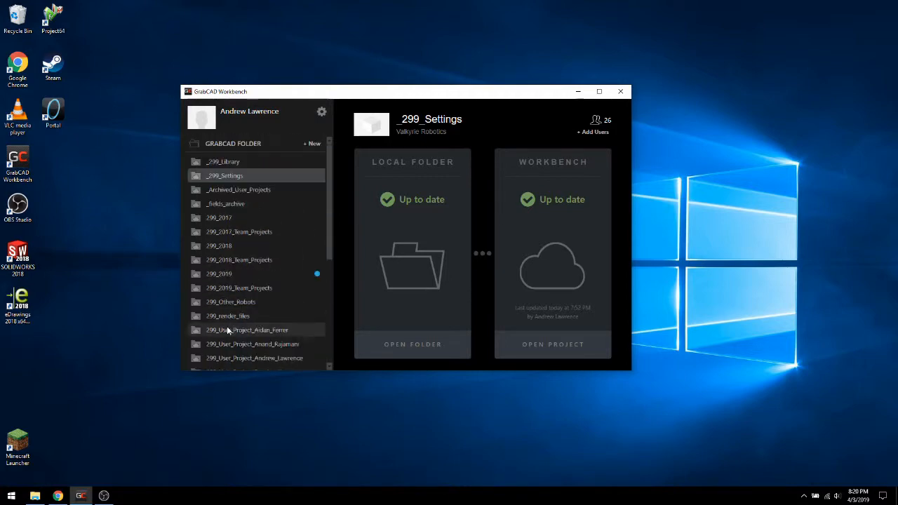
pyautogui.scroll(-2, 247, 266)
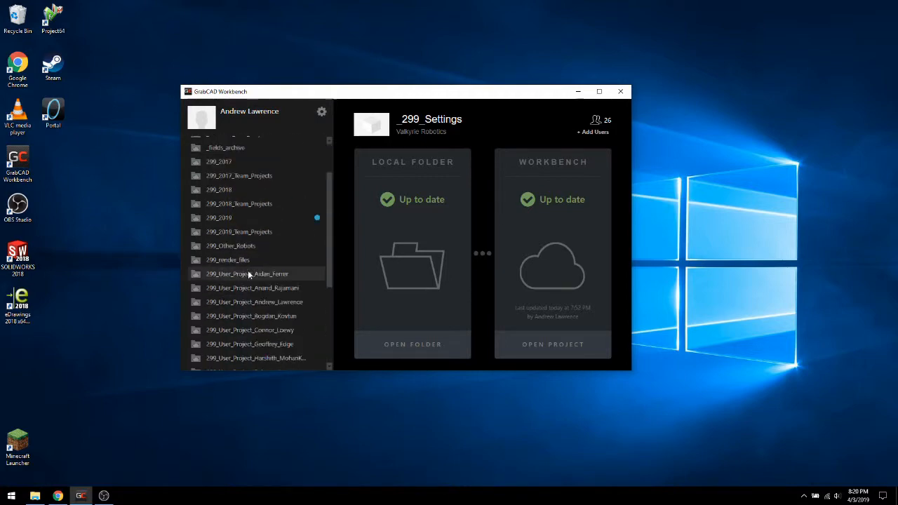
# Switch to File Explorer and open the _299_Settings folder inside Documents\GrabCAD
pyautogui.click(35, 496)
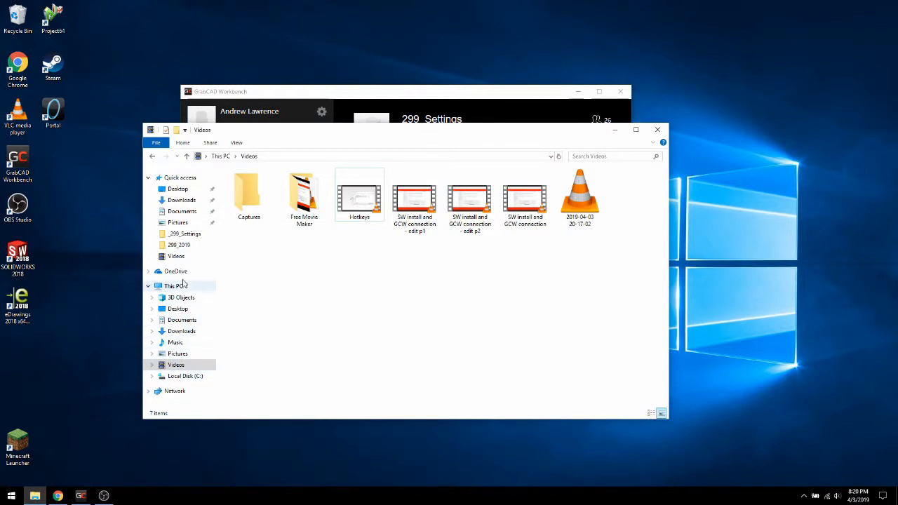
pyautogui.click(181, 211)
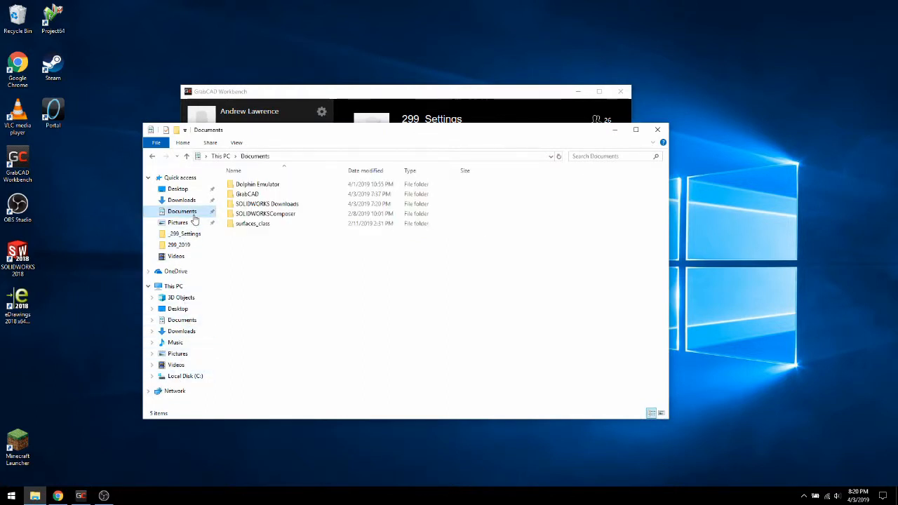
pyautogui.doubleClick(252, 193)
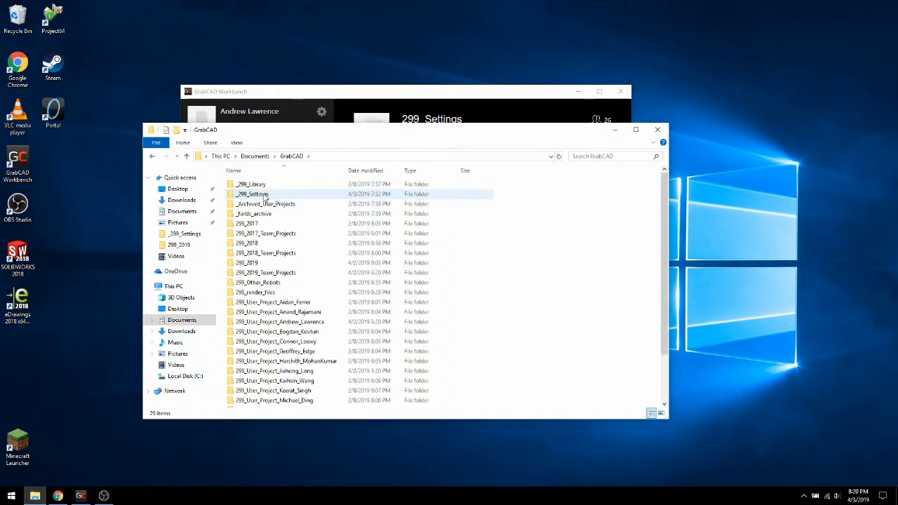
pyautogui.doubleClick(264, 197)
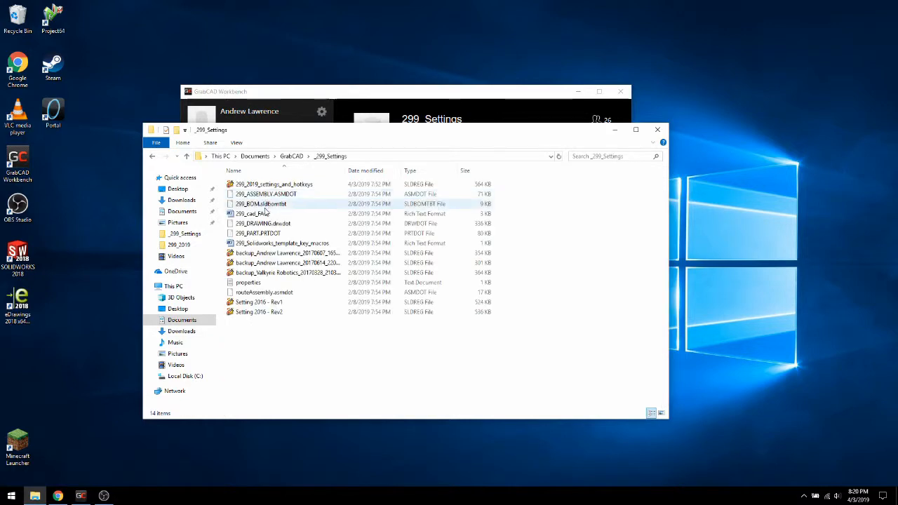
# Open the 299_cad_FAQ document in Word and read its rules on file and folder naming
pyautogui.doubleClick(265, 215)
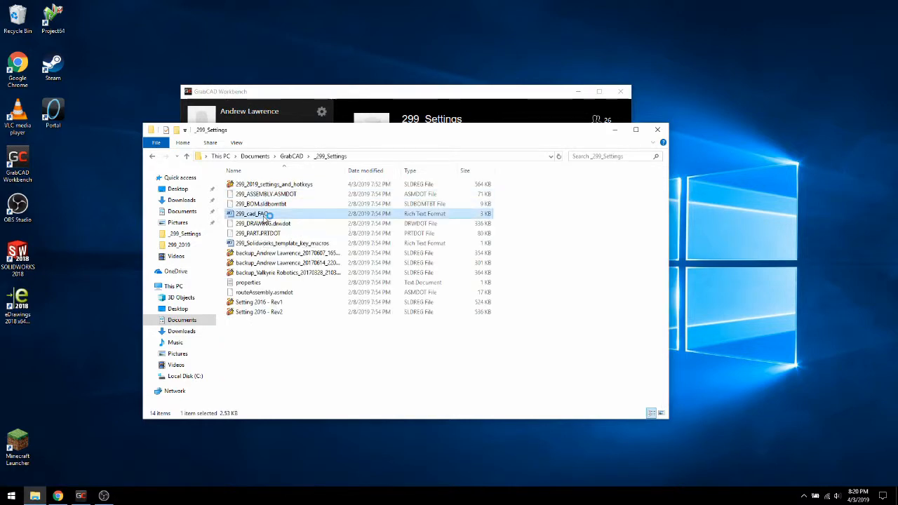
pyautogui.scroll(-2, 174, 261)
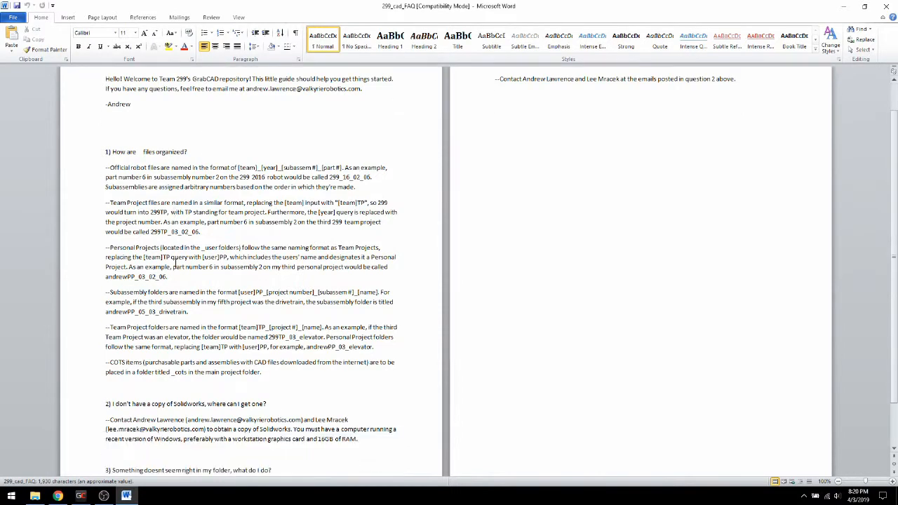
pyautogui.scroll(3, 197, 302)
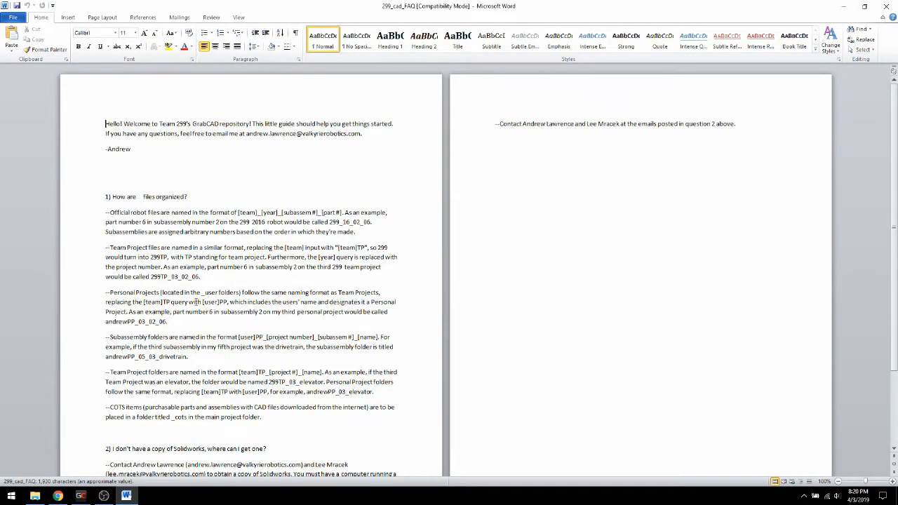
pyautogui.scroll(-3, 248, 310)
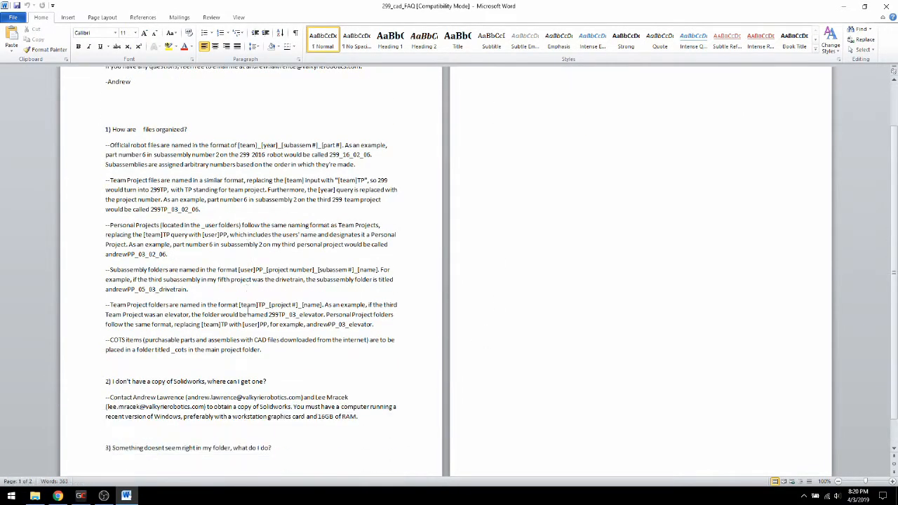
# Close the 299_cad_FAQ document and the _299_Settings folder window to return to GrabCAD Workbench
pyautogui.scroll(3, 247, 310)
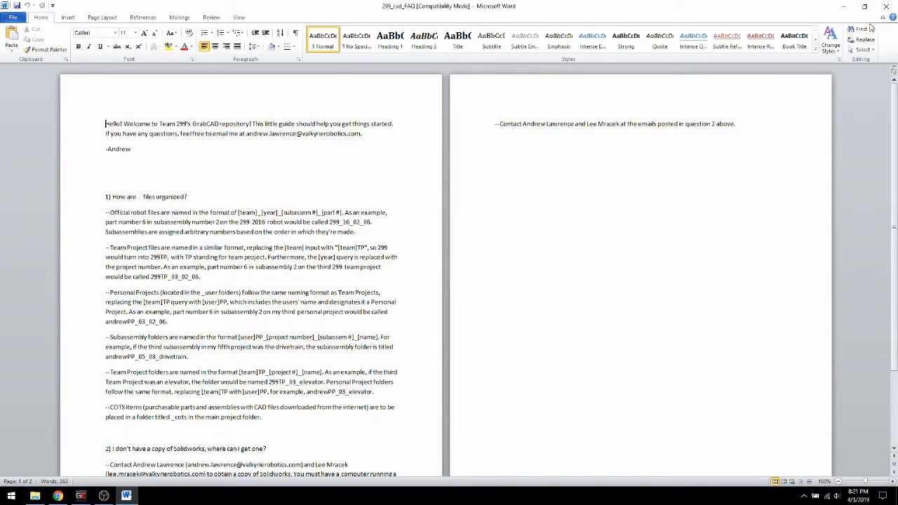
pyautogui.click(885, 7)
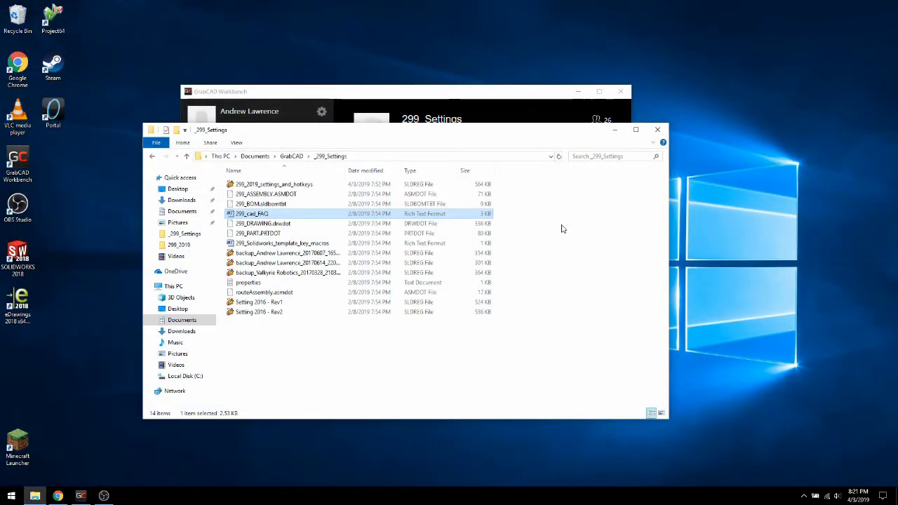
pyautogui.click(656, 131)
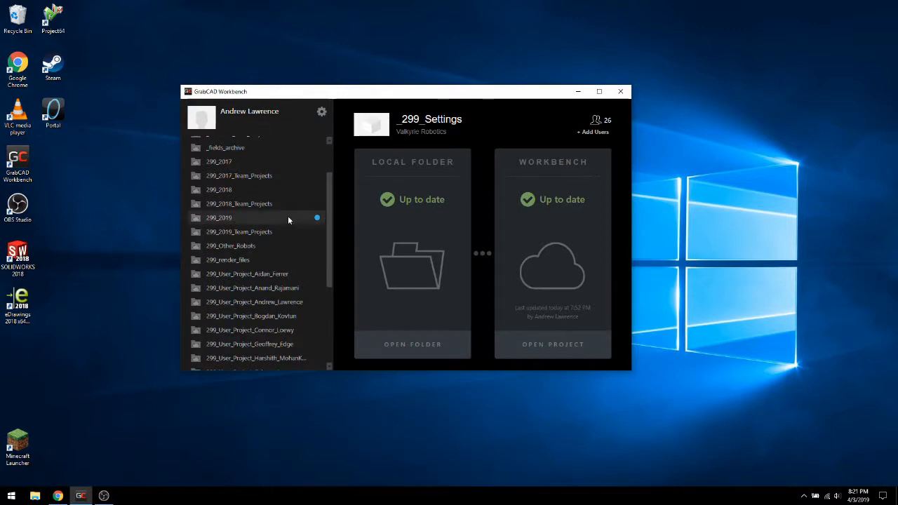
# Download all pending Workbench files of the 299_2019 project to its local folder
pyautogui.scroll(2, 288, 219)
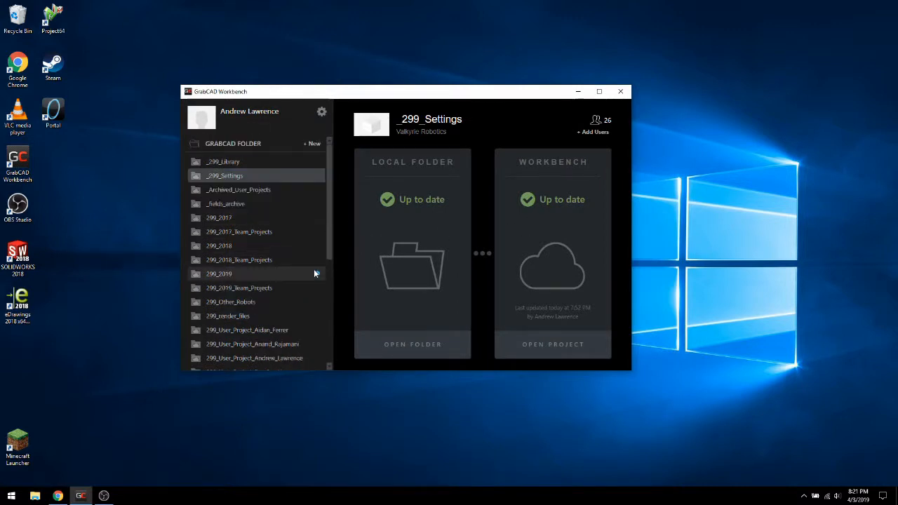
pyautogui.click(304, 278)
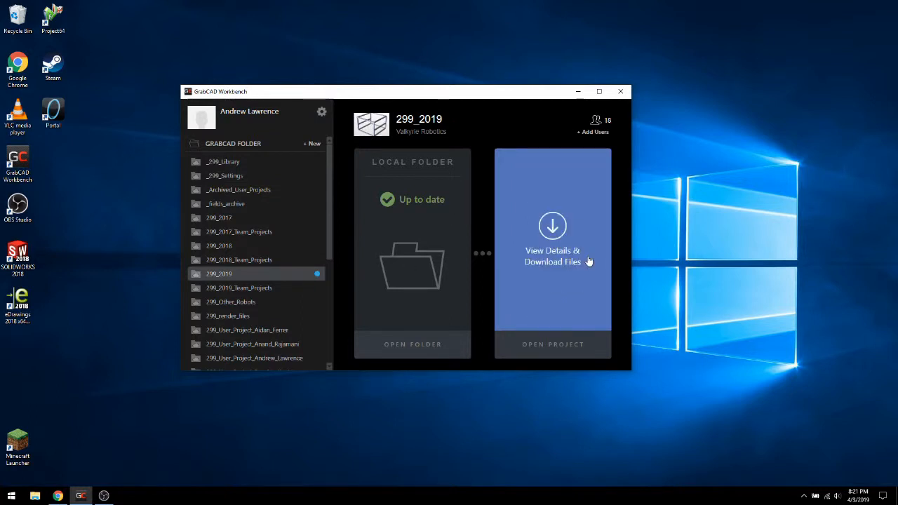
pyautogui.click(567, 243)
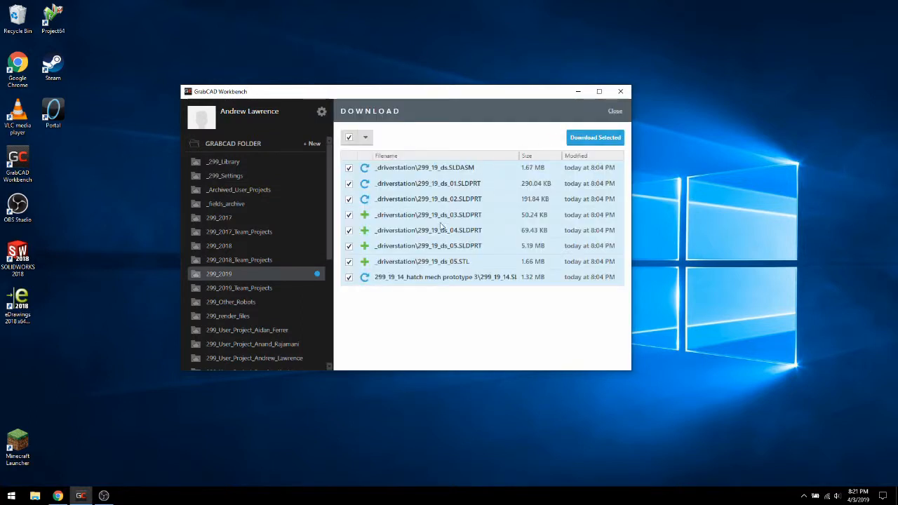
pyautogui.click(594, 139)
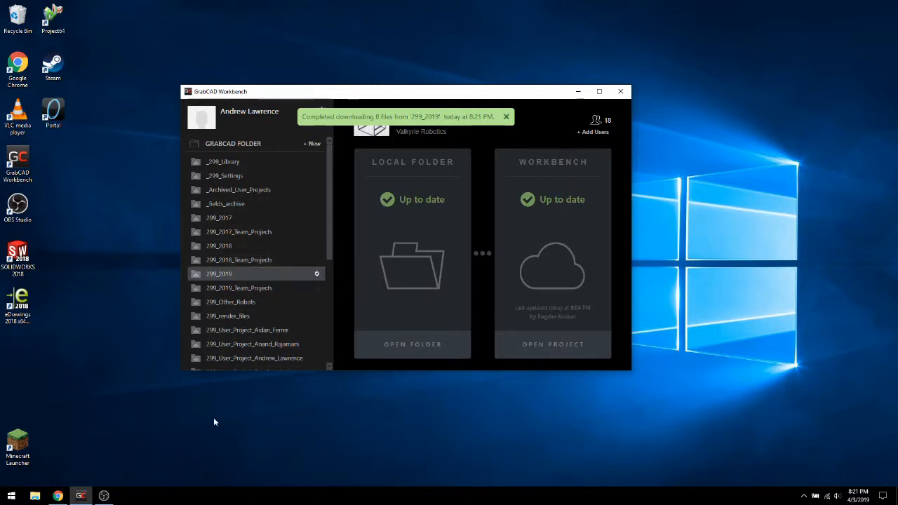
# Check the sync status of the _299_Library and _299_Settings projects, and minimize the GrabCAD Workbench window
pyautogui.click(255, 164)
pyautogui.click(251, 176)
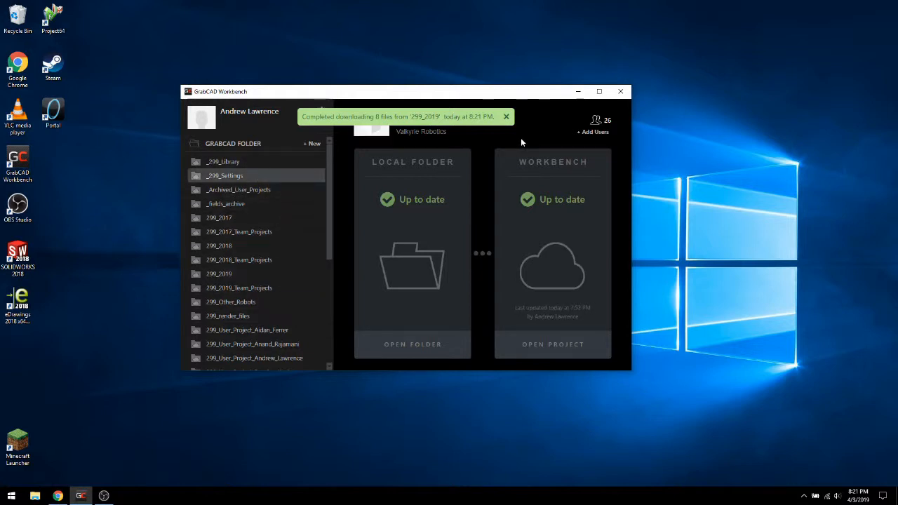
pyautogui.click(577, 92)
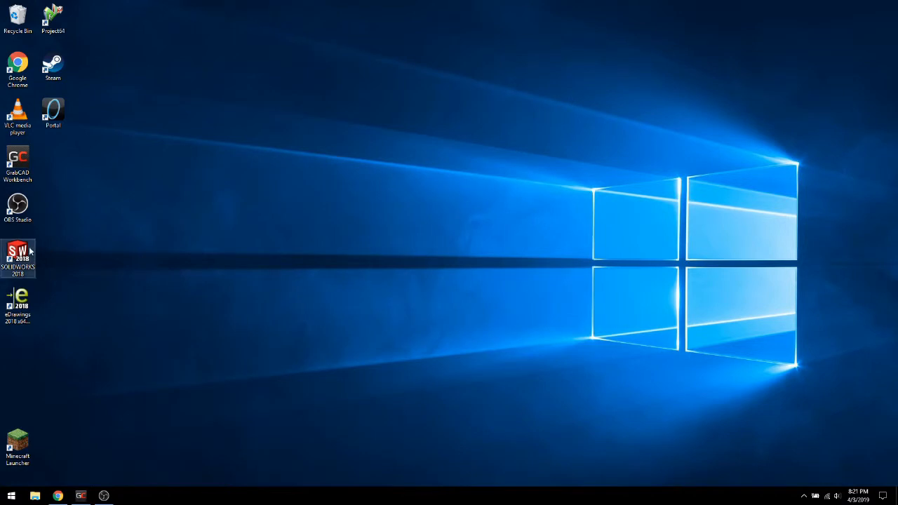
# Start SOLIDWORKS 2018, dismiss the welcome window and open the Copy Settings Wizard for saving or restoring settings
pyautogui.doubleClick(29, 250)
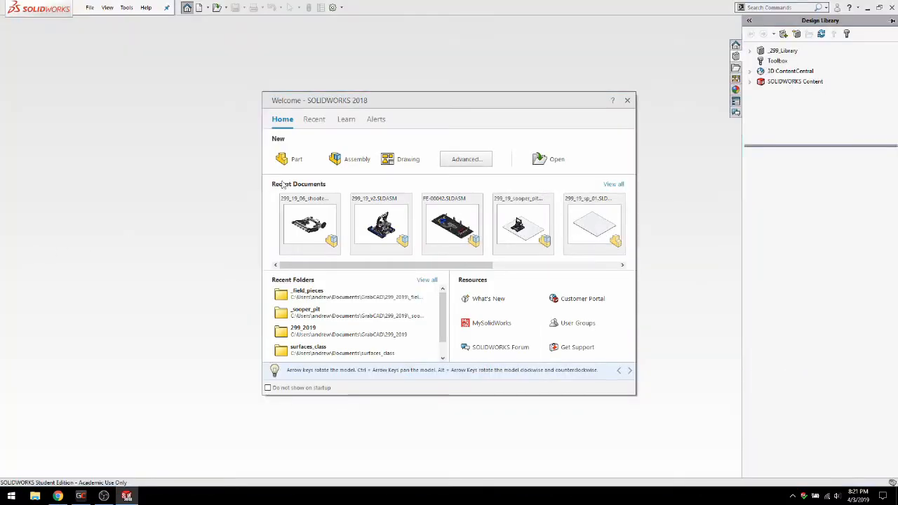
pyautogui.click(630, 101)
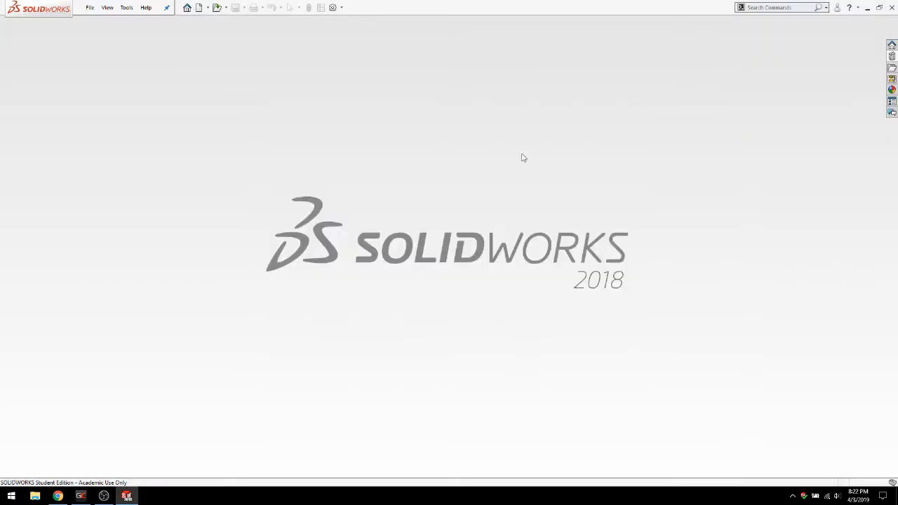
pyautogui.click(127, 7)
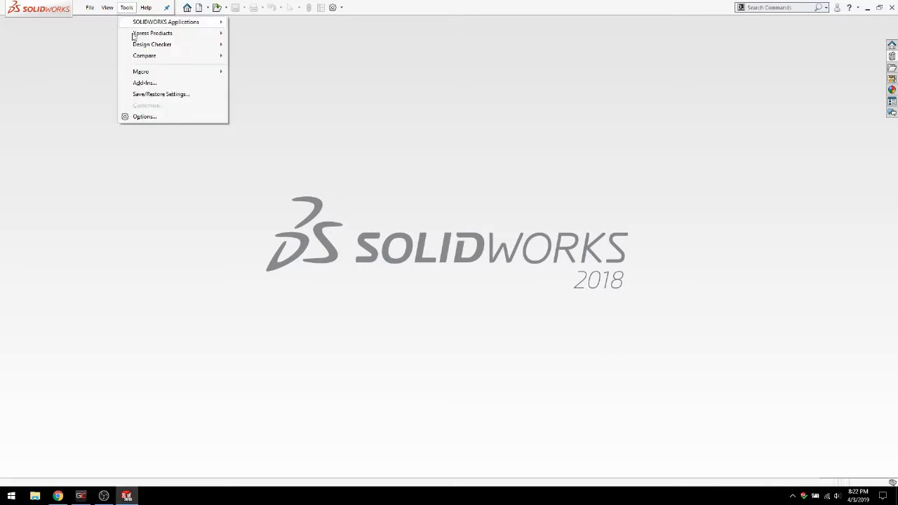
pyautogui.click(144, 96)
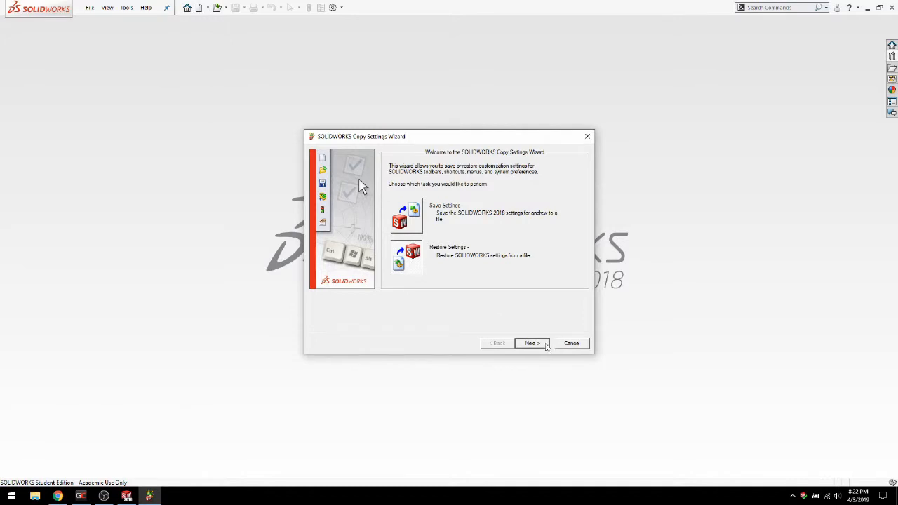
# Choose to restore settings from the 299_2019_settings_and_hotkeys file in Documents\GrabCAD\_299_Settings
pyautogui.click(533, 343)
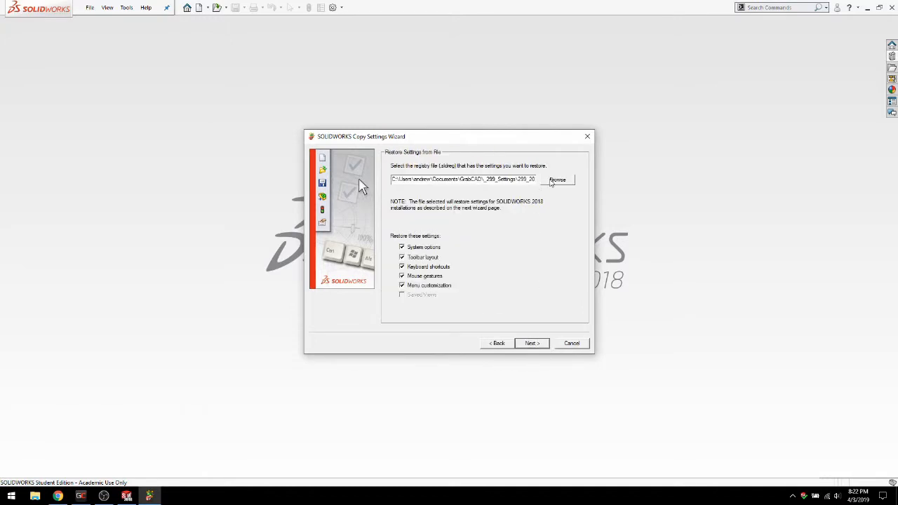
pyautogui.click(556, 180)
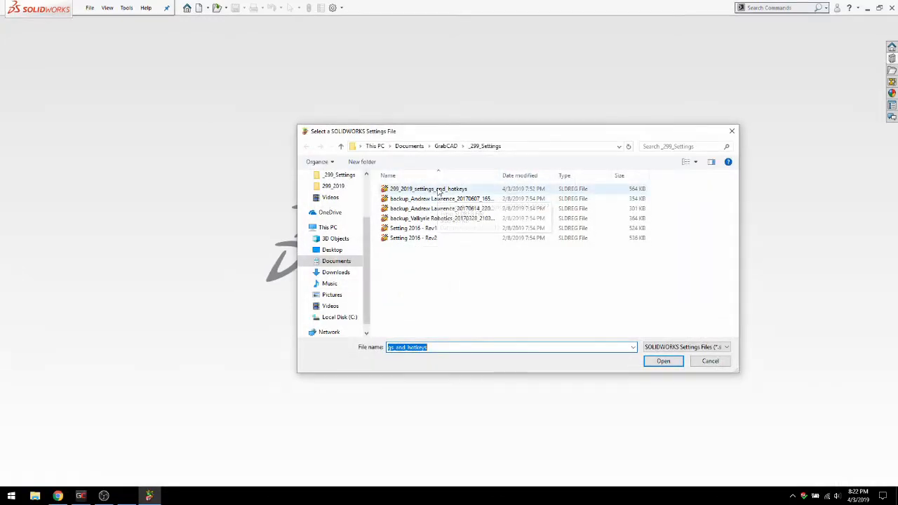
pyautogui.click(436, 190)
pyautogui.click(663, 362)
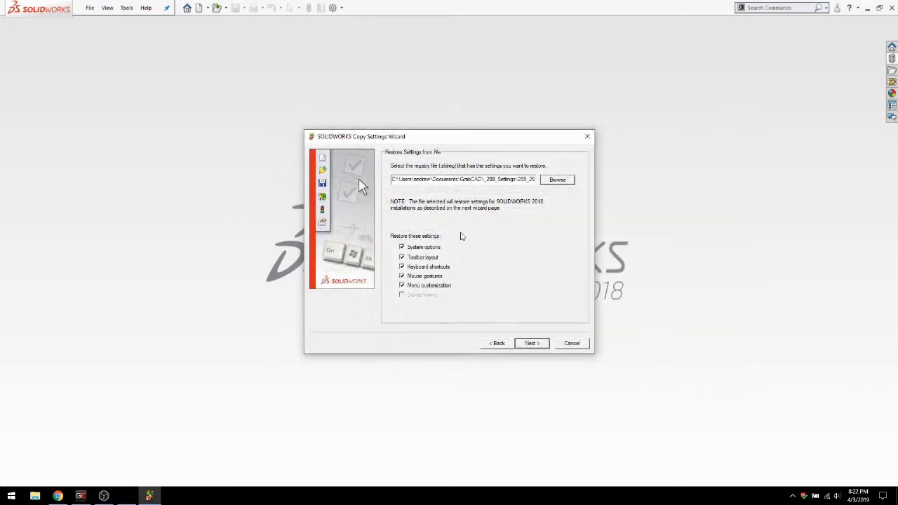
# Apply all the restored settings to the current user without a backup, and update the default CommandManager tabs with the new buttons
pyautogui.click(533, 344)
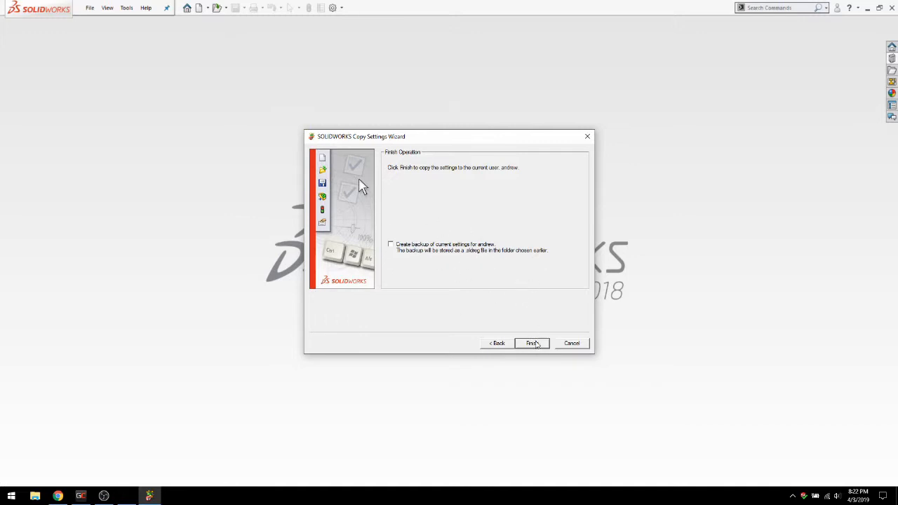
pyautogui.click(533, 343)
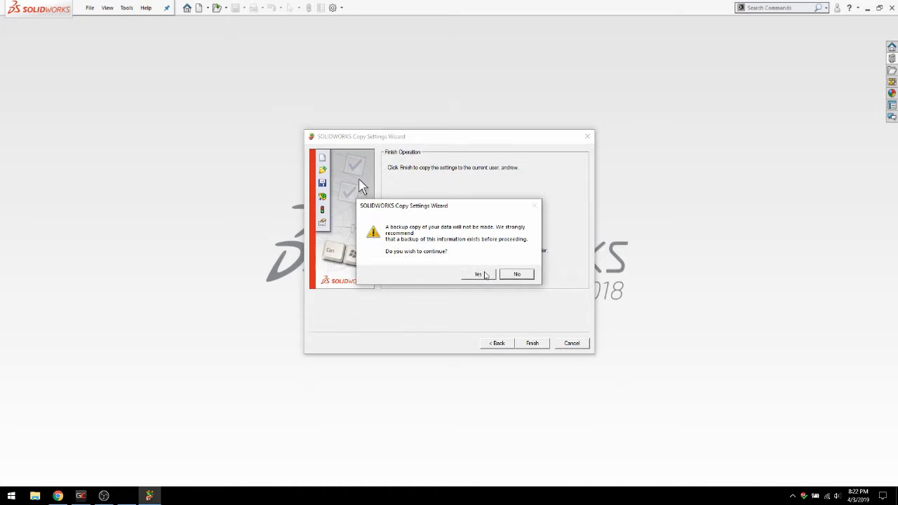
pyautogui.click(481, 274)
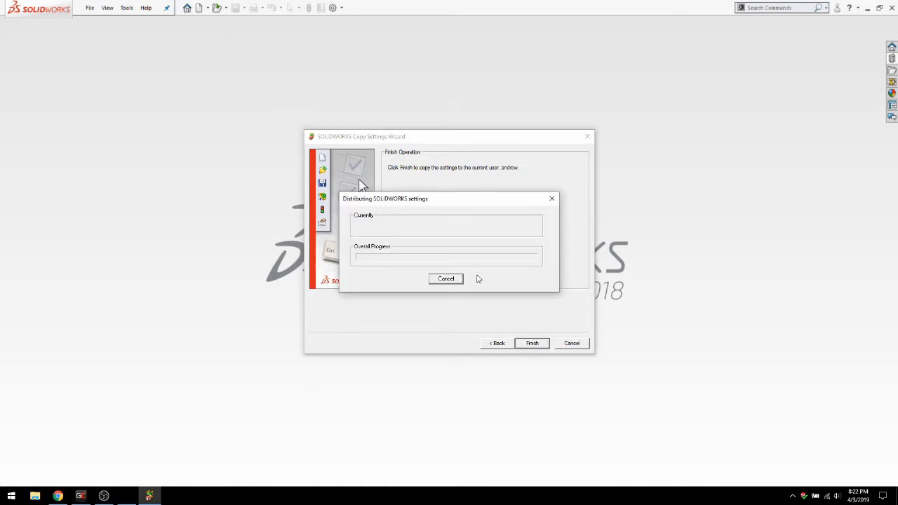
pyautogui.click(517, 267)
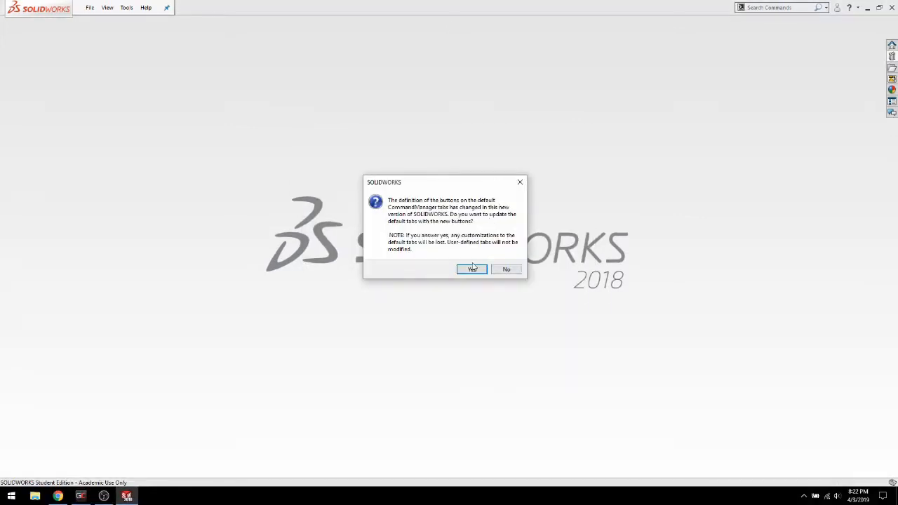
pyautogui.click(472, 268)
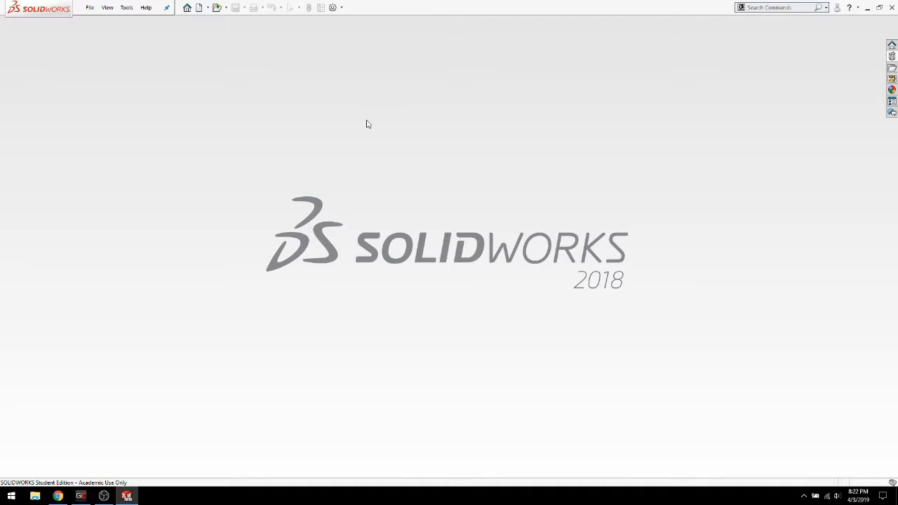
# Review the Default Templates paths and the File Locations for Document Templates in the system options
pyautogui.click(332, 7)
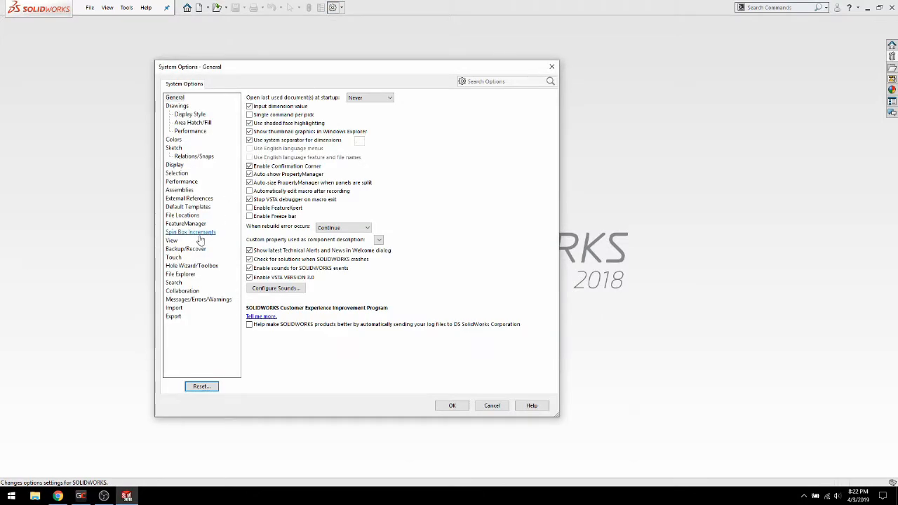
pyautogui.click(188, 207)
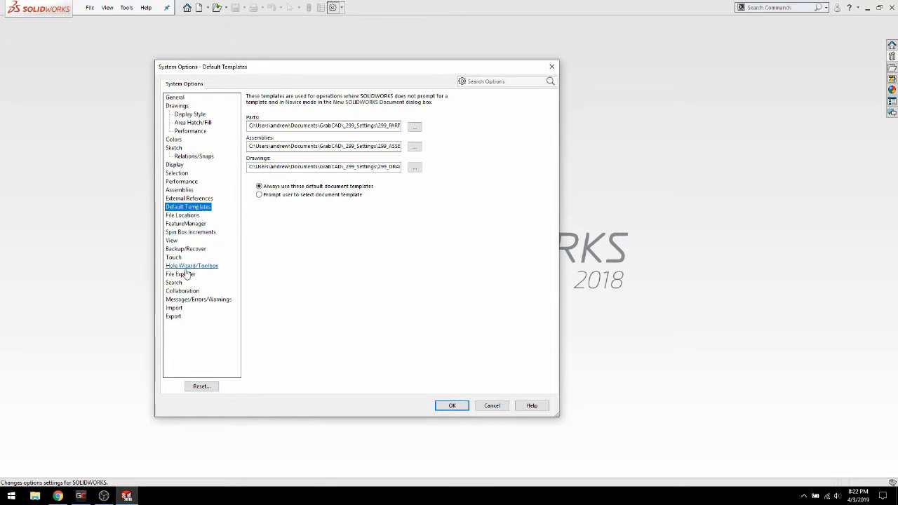
pyautogui.click(185, 217)
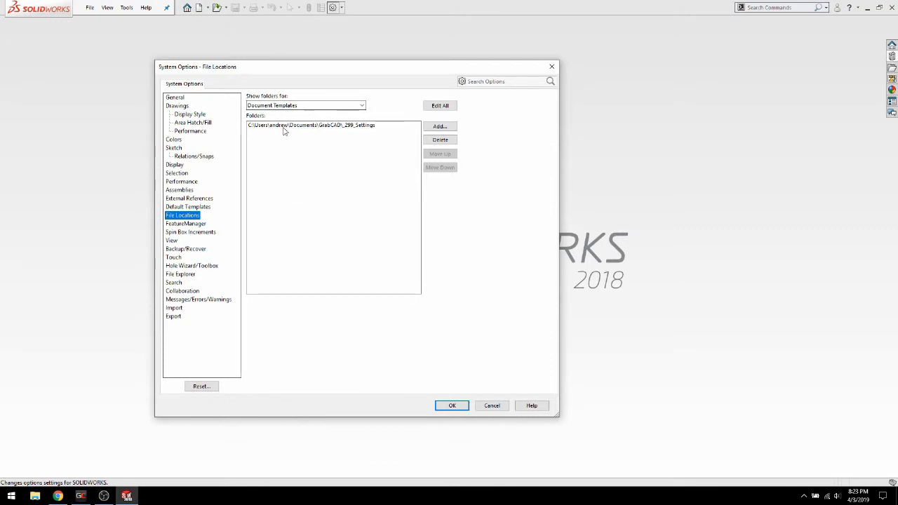
# Delete the existing Document Templates folder location and add Documents\GrabCAD\_299_Settings in its place
pyautogui.click(349, 127)
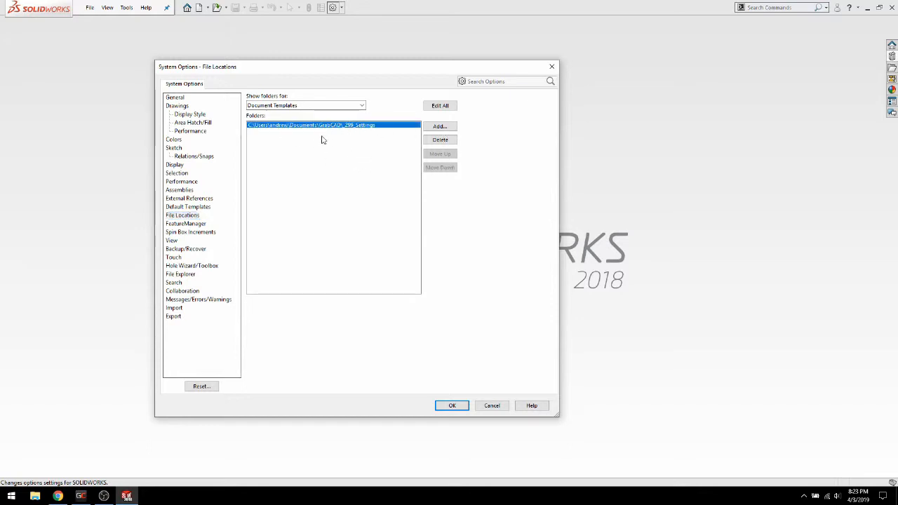
pyautogui.click(440, 139)
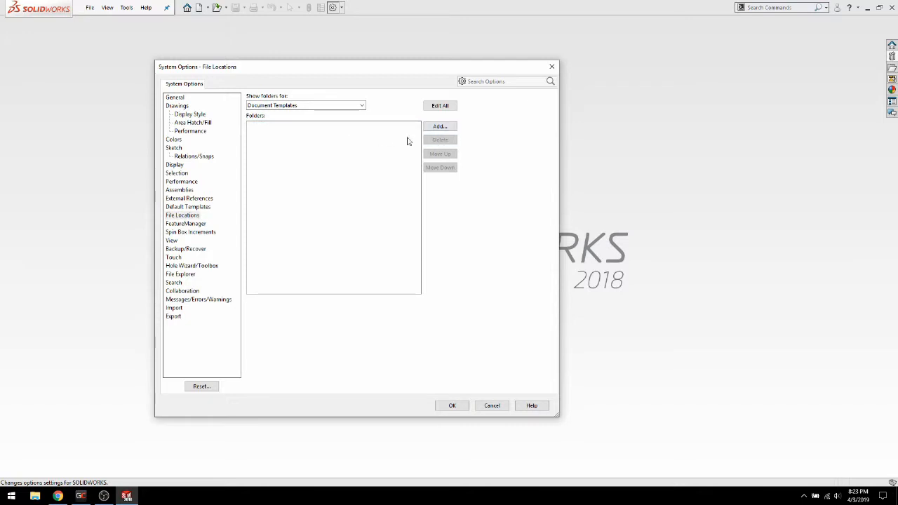
pyautogui.click(442, 126)
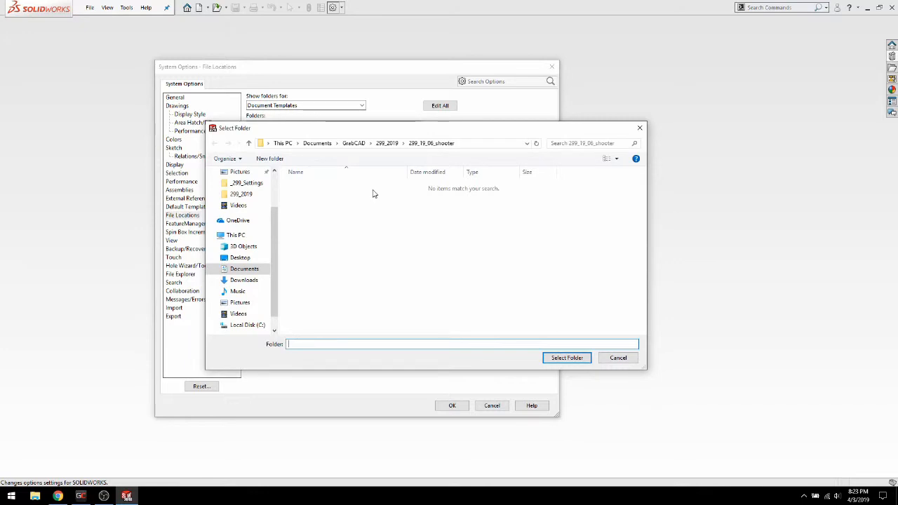
pyautogui.scroll(2, 253, 224)
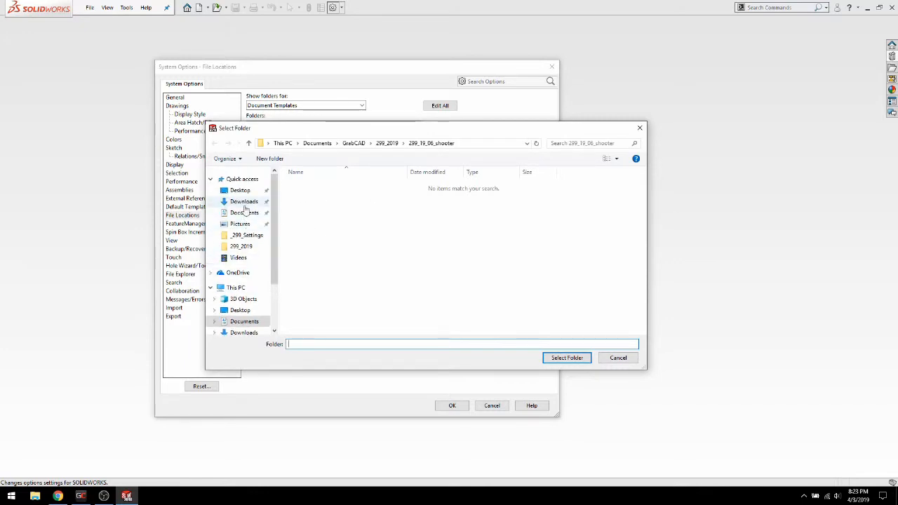
pyautogui.click(245, 214)
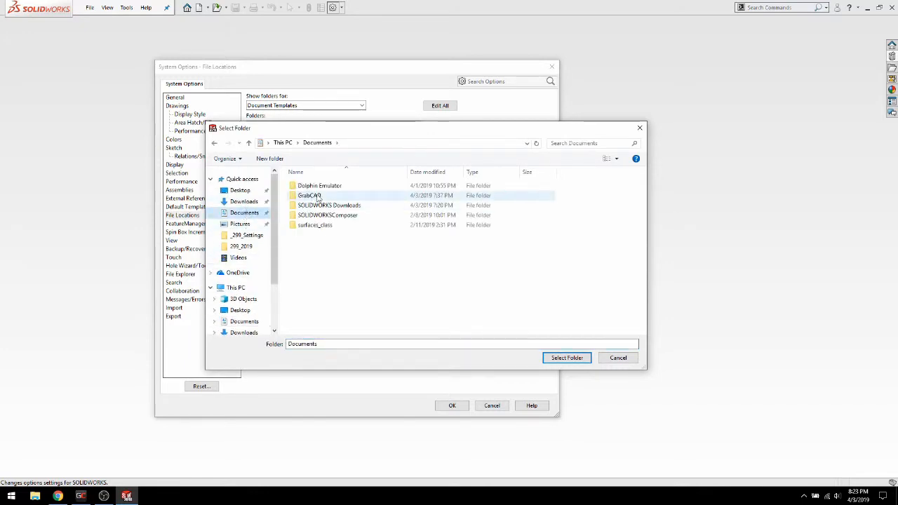
pyautogui.doubleClick(312, 195)
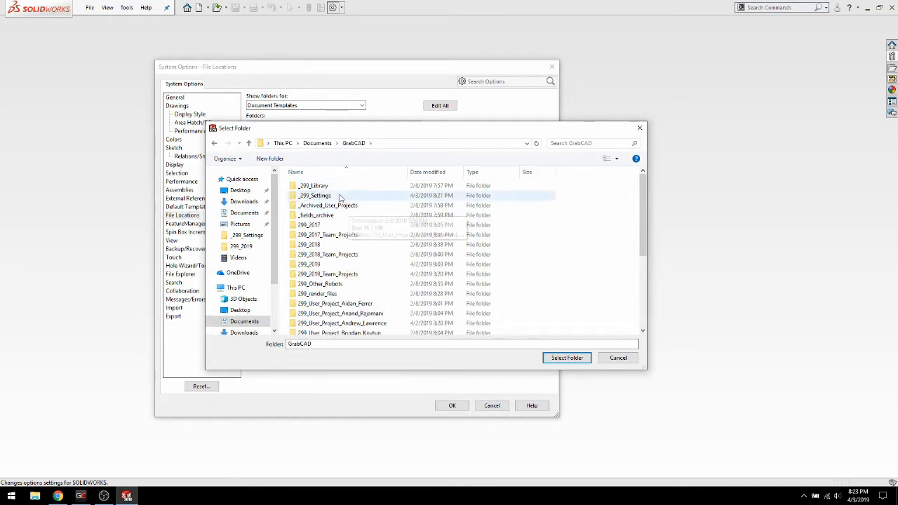
pyautogui.click(339, 196)
pyautogui.click(566, 358)
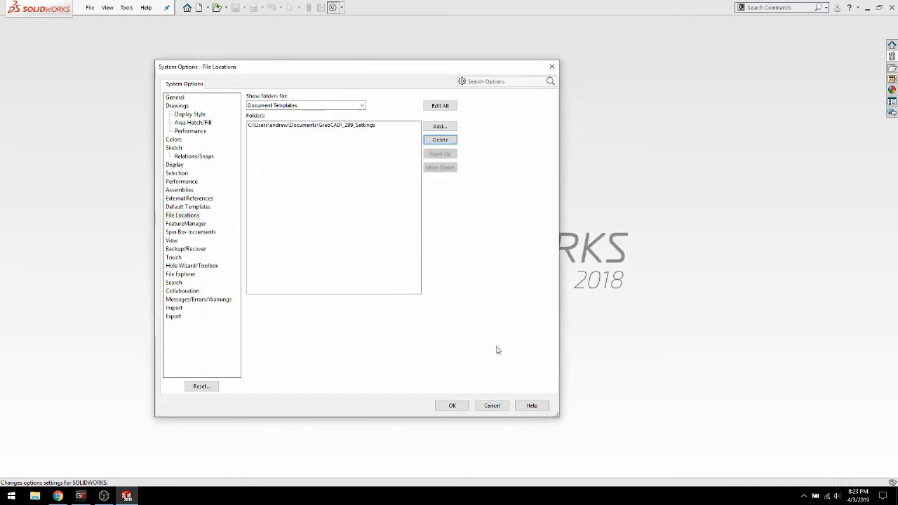
# Replace the existing Design Library folder location with Documents\GrabCAD\_299_Library and apply the system options
pyautogui.click(357, 106)
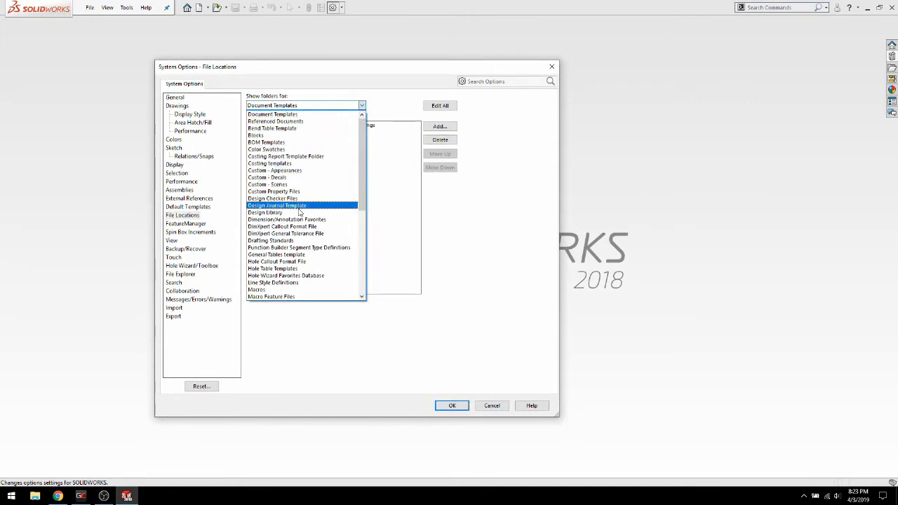
pyautogui.click(299, 212)
pyautogui.click(362, 128)
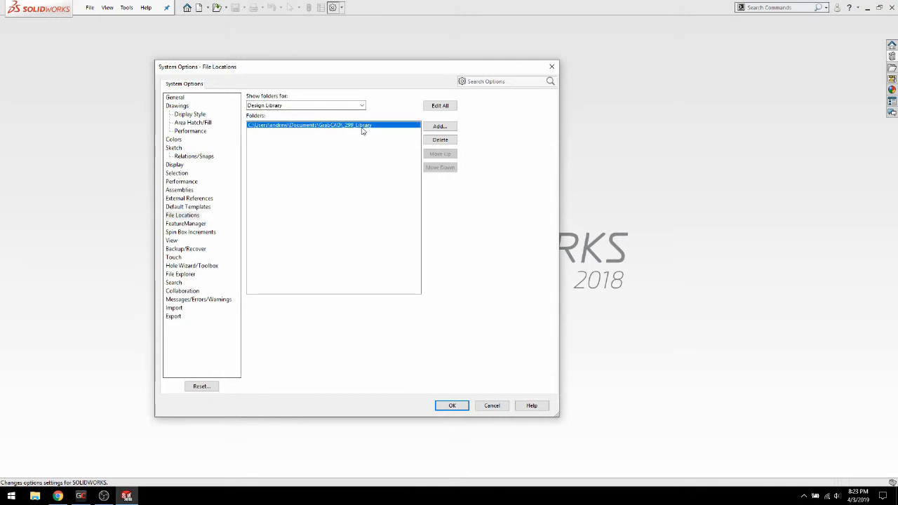
pyautogui.click(440, 142)
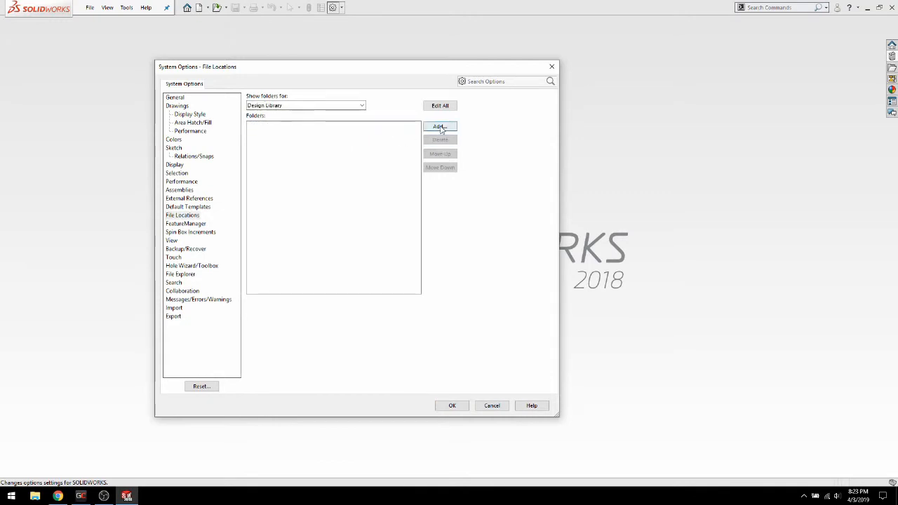
pyautogui.click(439, 126)
pyautogui.scroll(2, 239, 214)
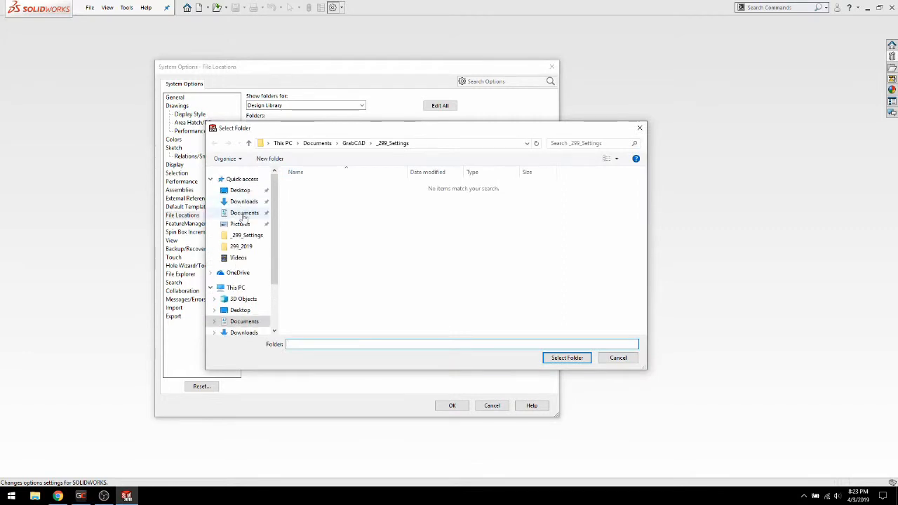
pyautogui.click(244, 213)
pyautogui.doubleClick(309, 196)
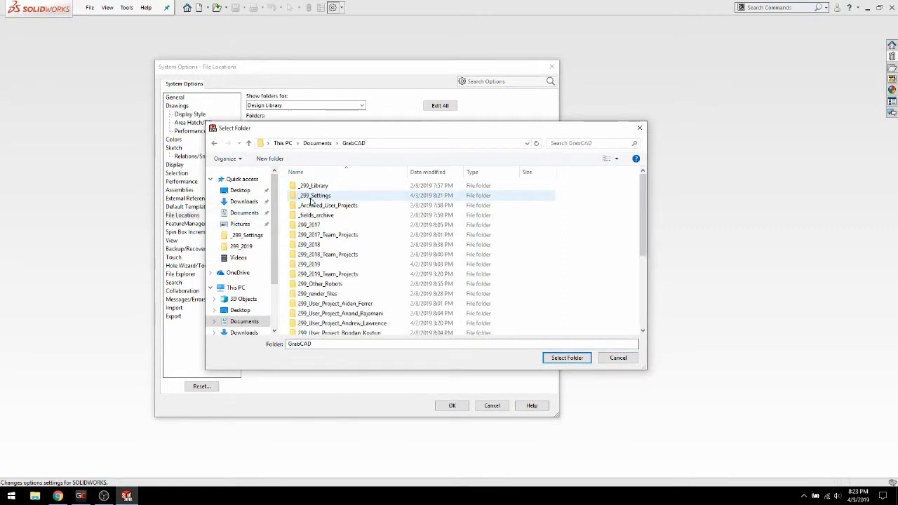
pyautogui.click(313, 186)
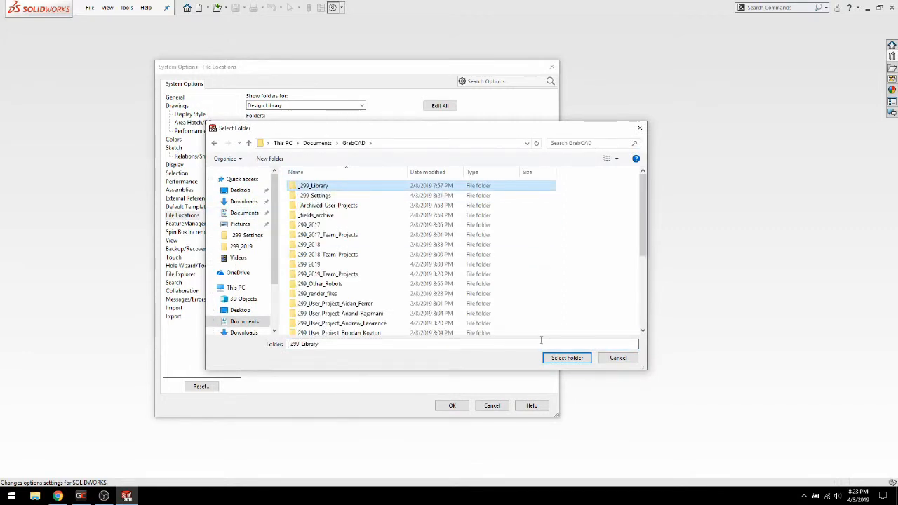
pyautogui.click(567, 358)
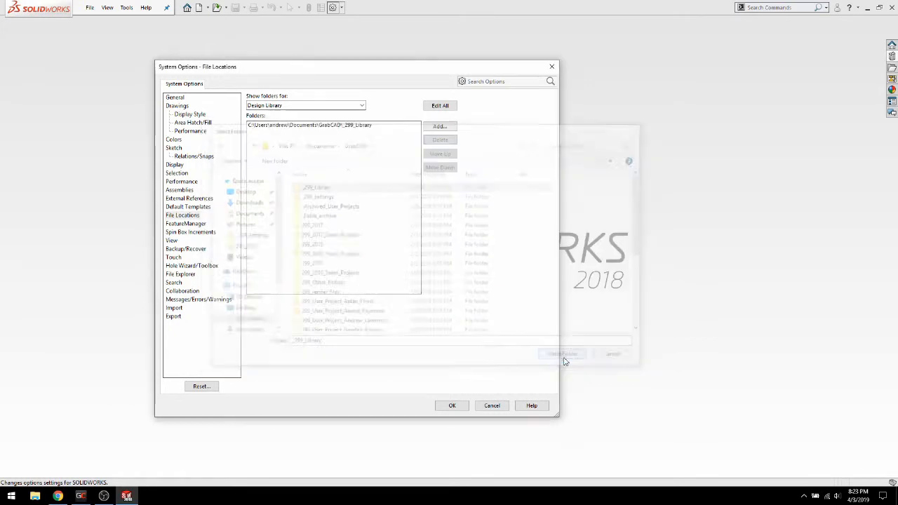
pyautogui.click(453, 406)
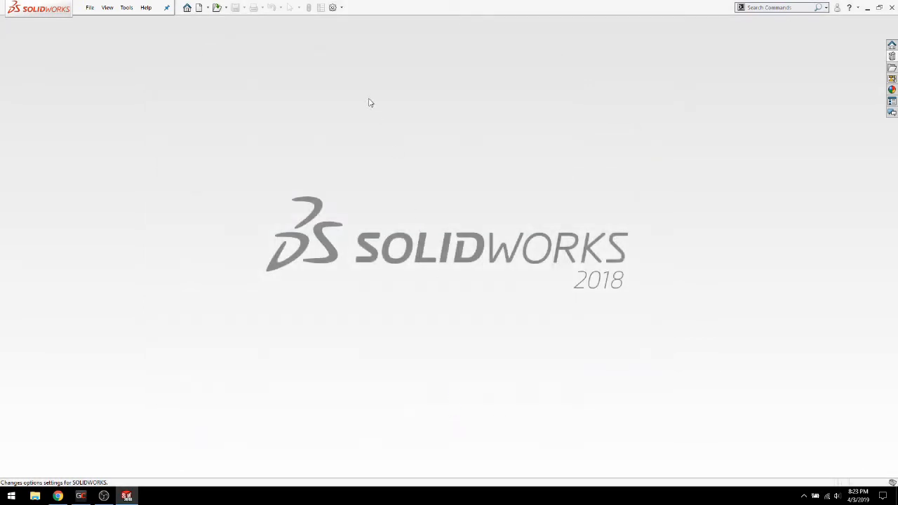
# Set the default part, assembly and drawing templates to 299_PART, 299_ASSEMBLY and the 299 drawing template from _299_Settings, and apply the options
pyautogui.click(334, 8)
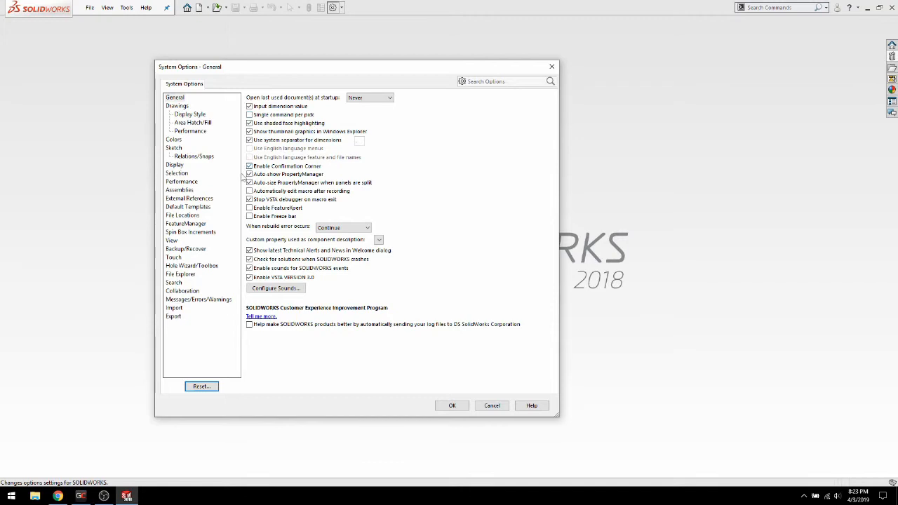
pyautogui.click(186, 208)
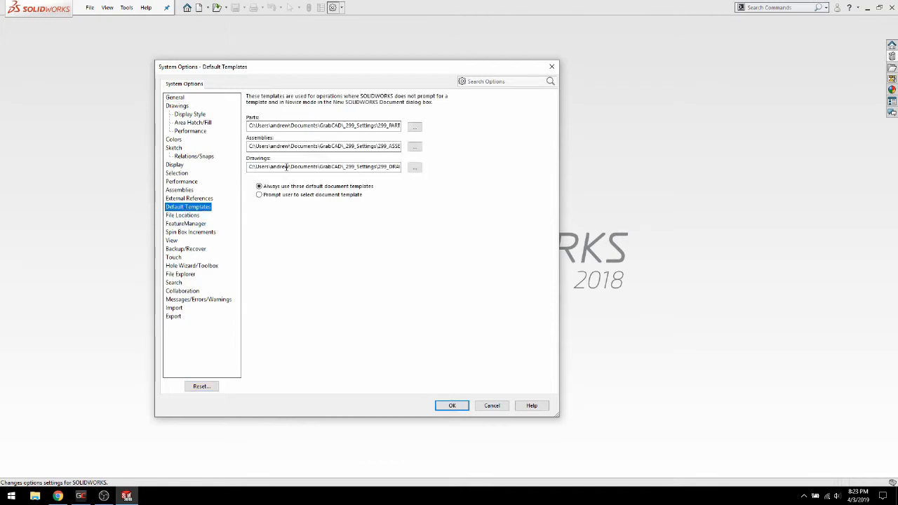
pyautogui.click(414, 127)
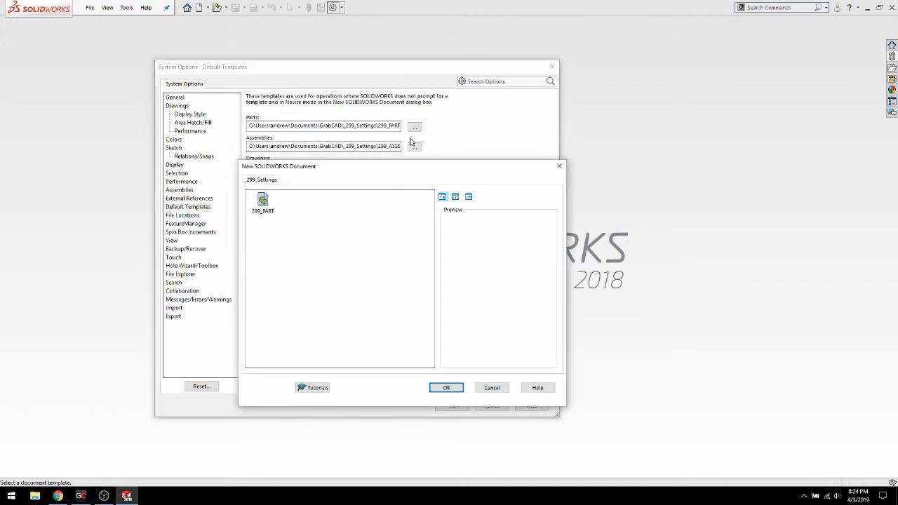
pyautogui.click(263, 200)
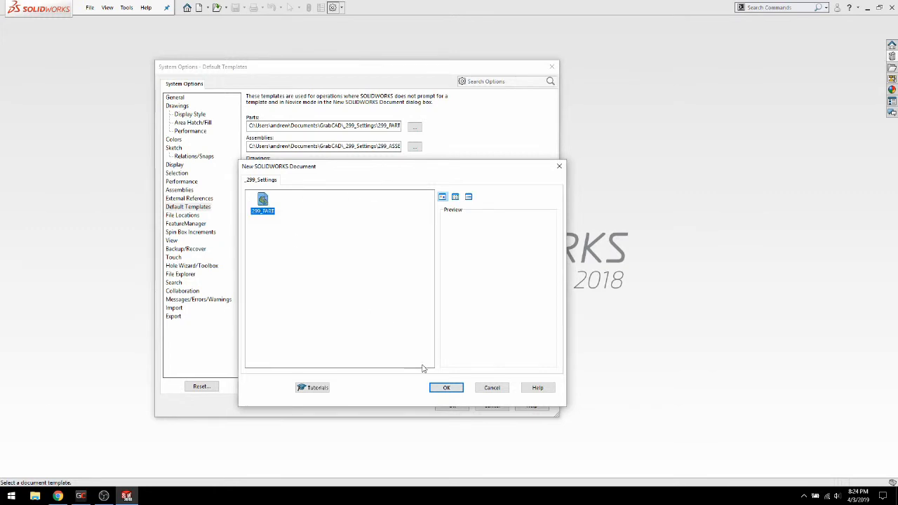
pyautogui.click(443, 388)
pyautogui.click(415, 147)
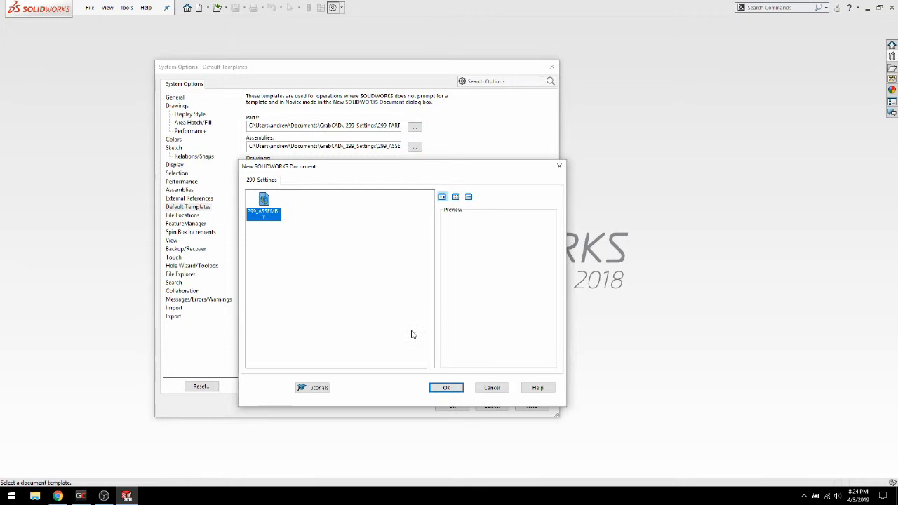
pyautogui.click(445, 387)
pyautogui.click(414, 167)
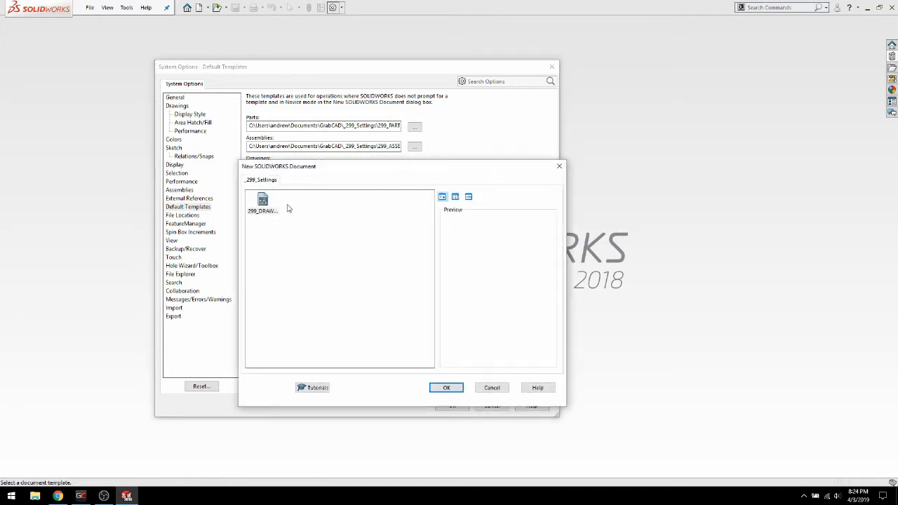
pyautogui.click(262, 203)
pyautogui.click(438, 387)
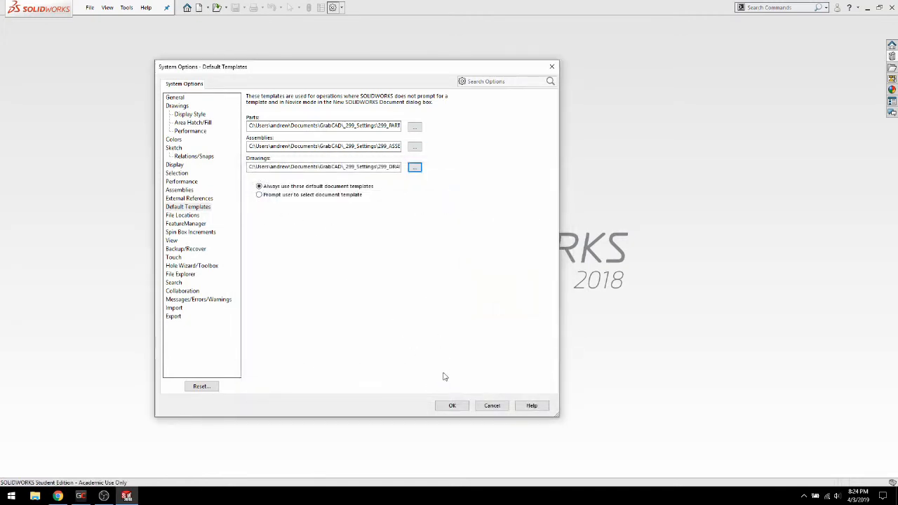
pyautogui.click(451, 406)
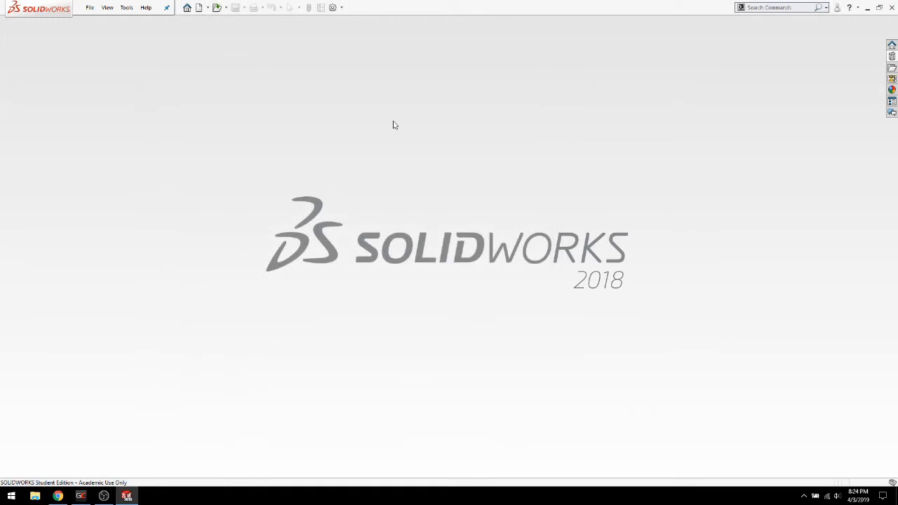
# Try twice to create a new part document from the 299_PART template in _299_Settings, closing the new-document dialog after each attempt
pyautogui.click(87, 9)
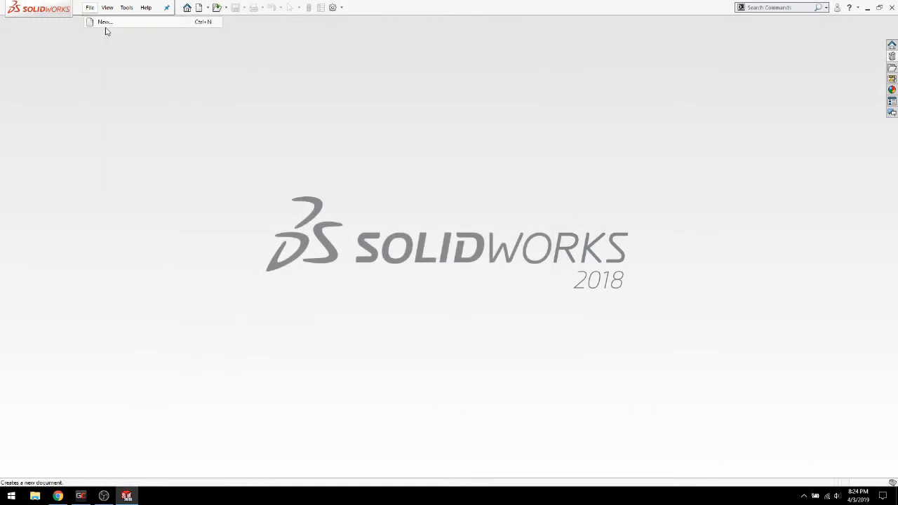
pyautogui.click(105, 21)
pyautogui.doubleClick(263, 203)
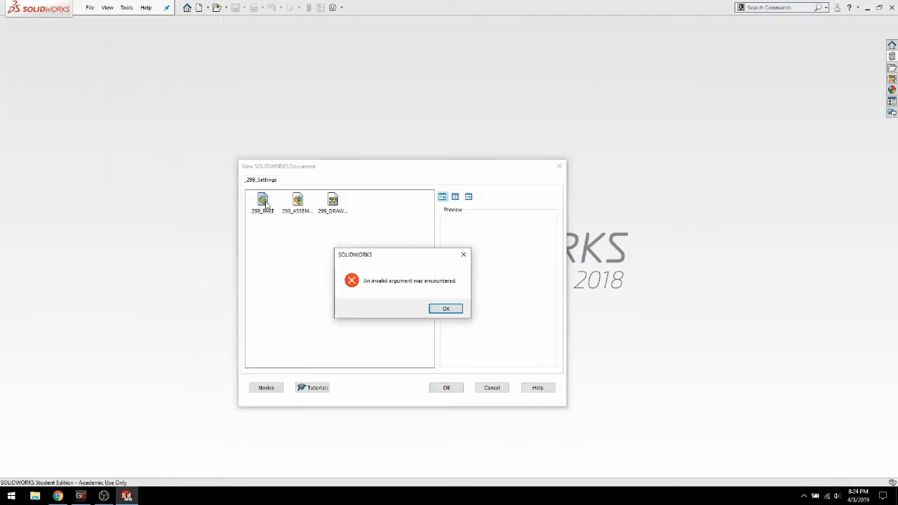
pyautogui.click(446, 309)
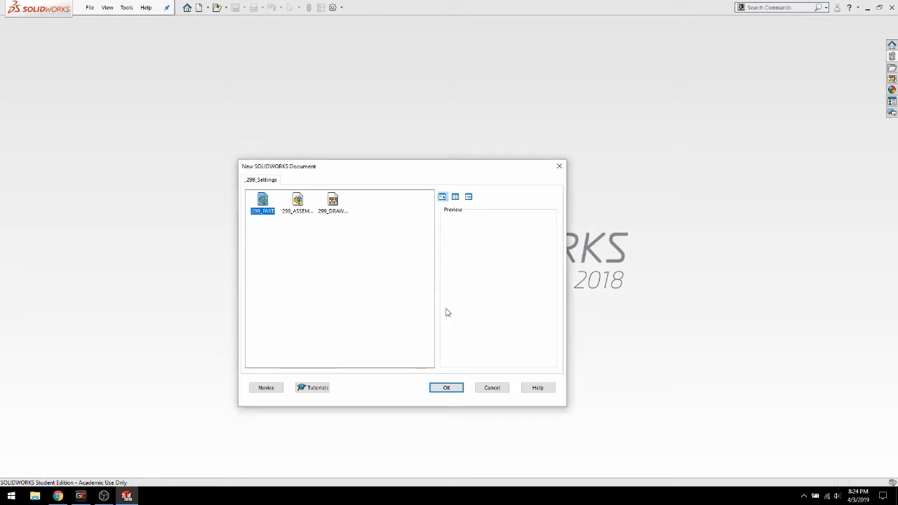
pyautogui.click(449, 386)
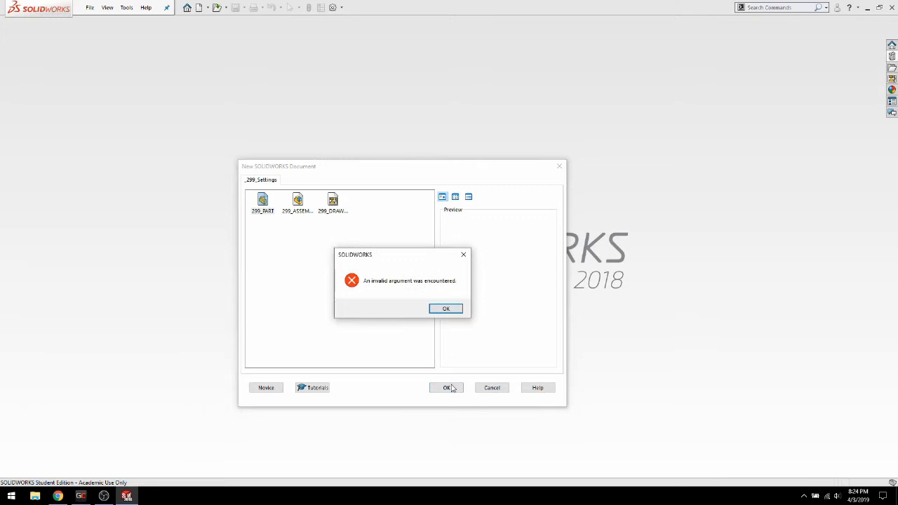
pyautogui.click(446, 308)
pyautogui.click(557, 167)
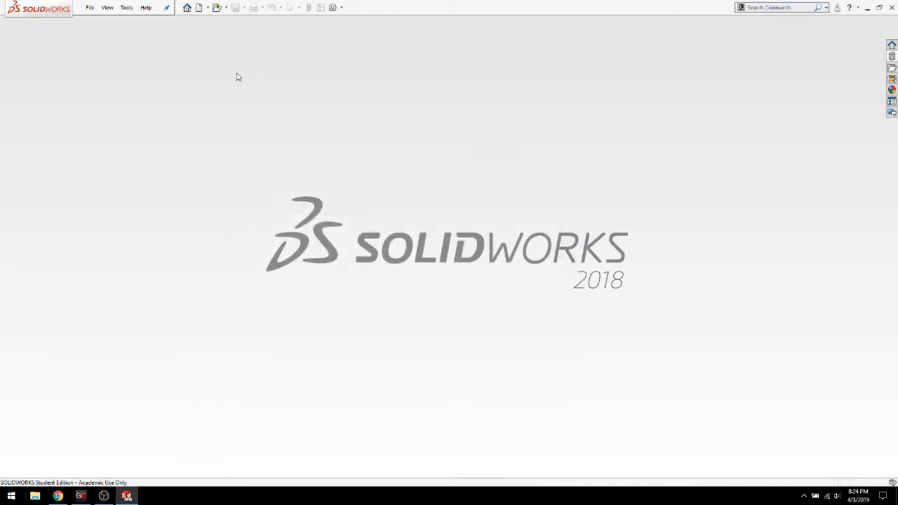
pyautogui.click(89, 8)
pyautogui.click(104, 23)
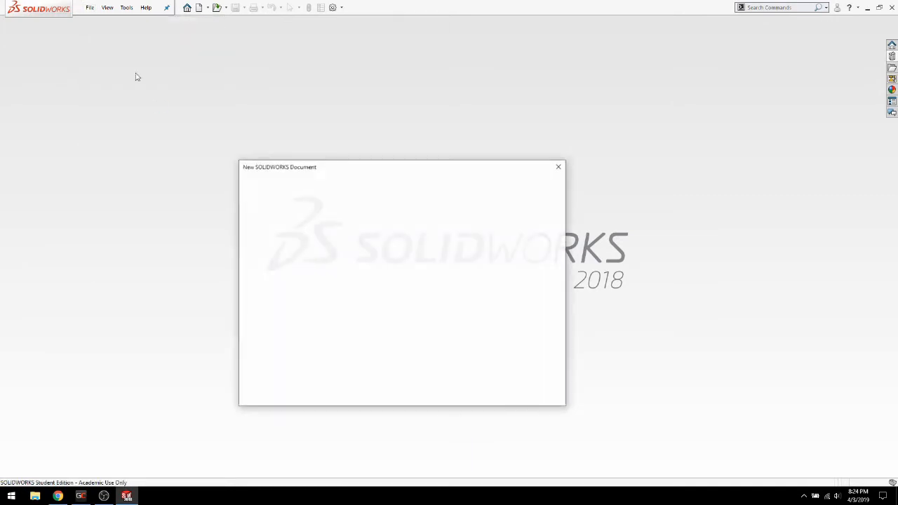
pyautogui.doubleClick(259, 203)
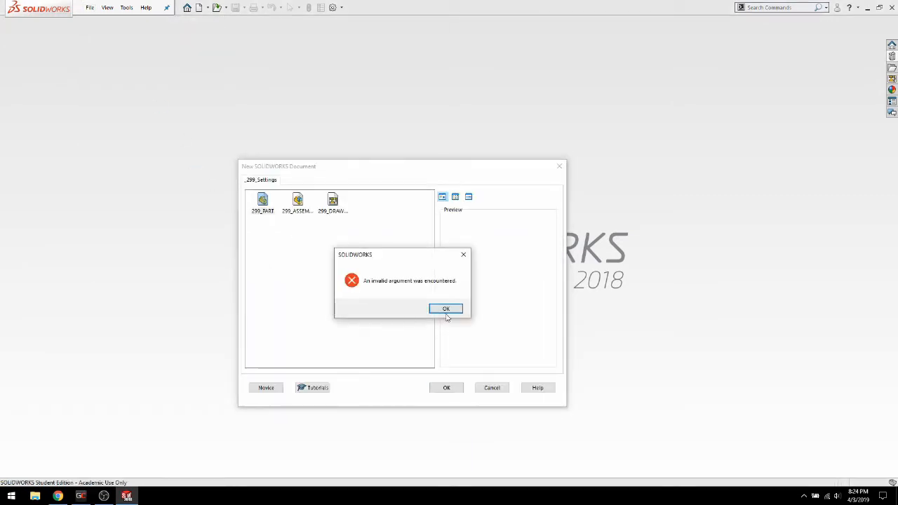
pyautogui.click(445, 309)
pyautogui.click(487, 387)
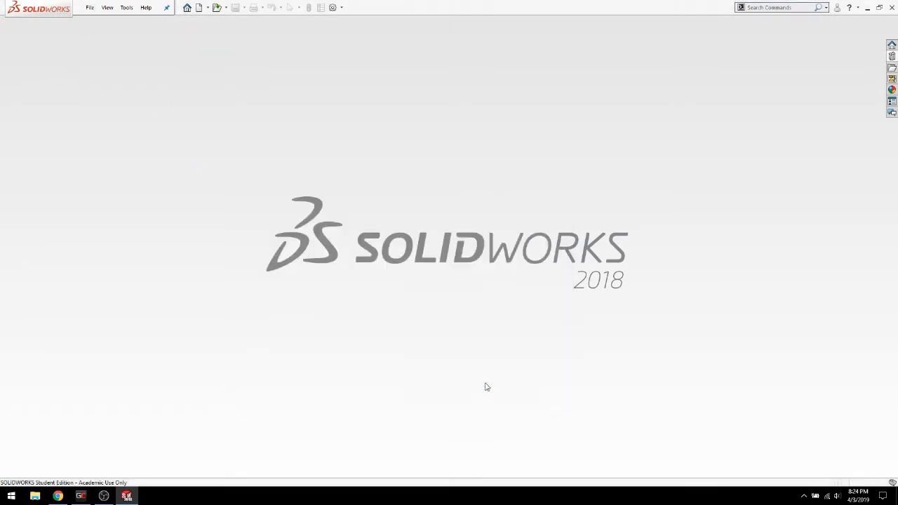